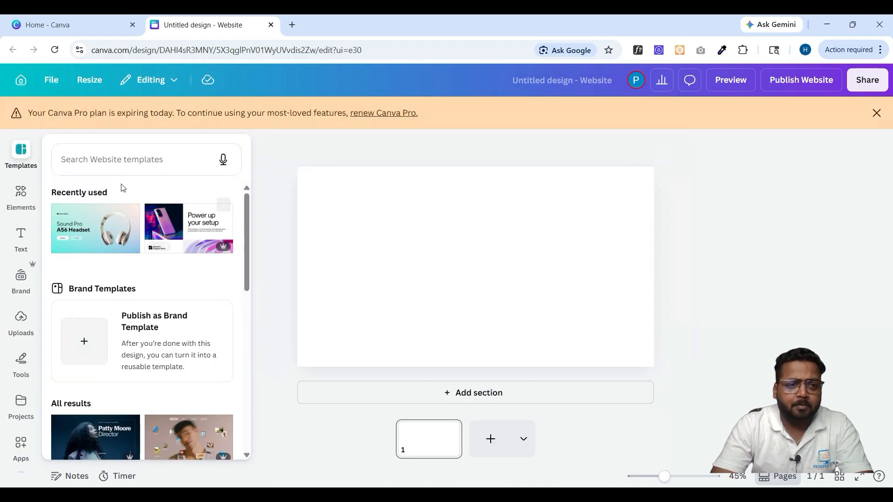
# - Dismiss the Pro plan expiry notice and bring back the Website templates collection
pyautogui.click(106, 160)
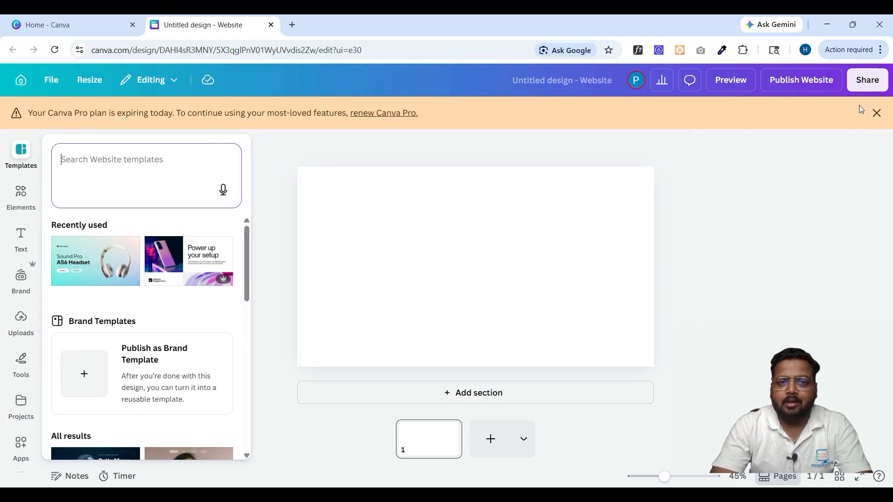
pyautogui.click(876, 113)
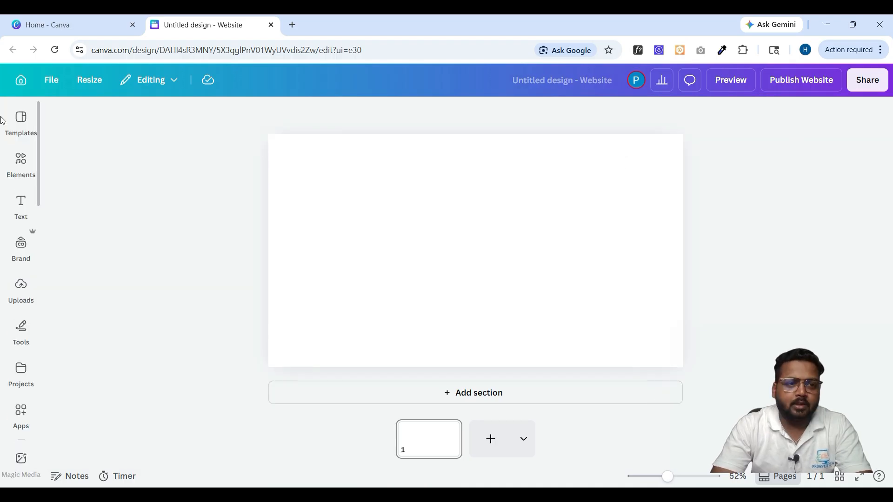
pyautogui.click(22, 123)
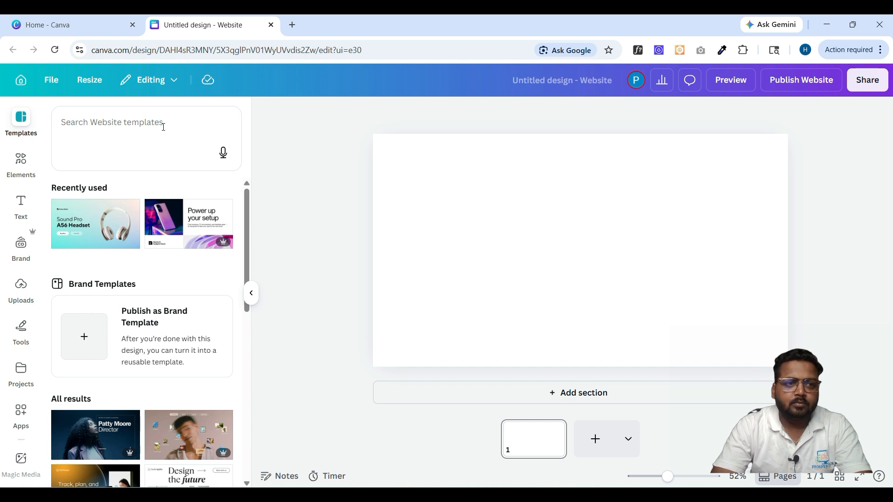
# - Search the website templates for 'coaching classes'
pyautogui.click(163, 127)
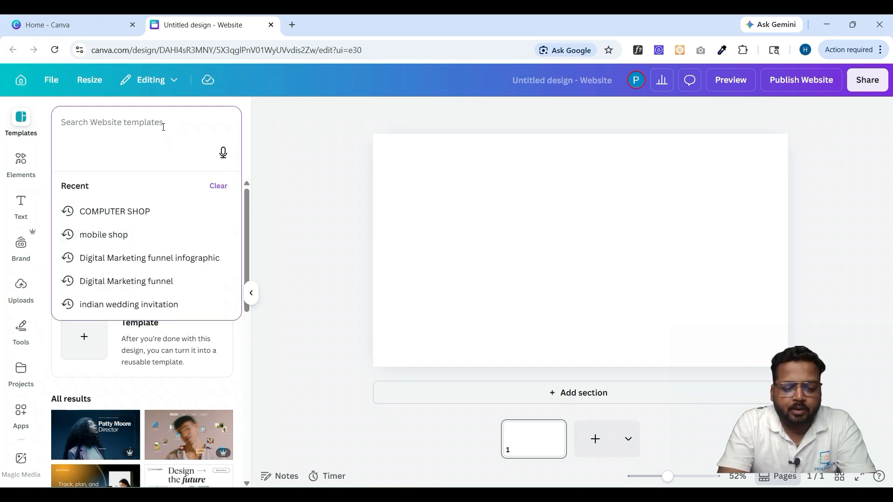
pyautogui.write('sh')
pyautogui.press('BackSpace')
pyautogui.press('BackSpace')
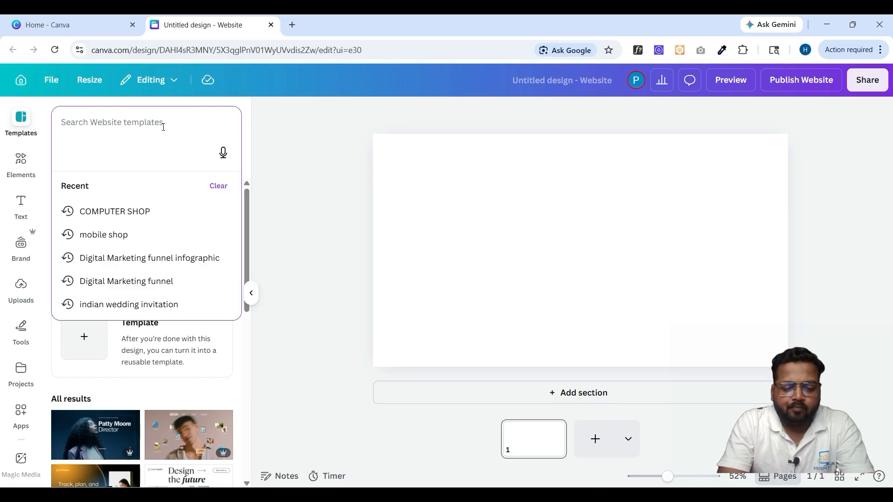
pyautogui.write('c')
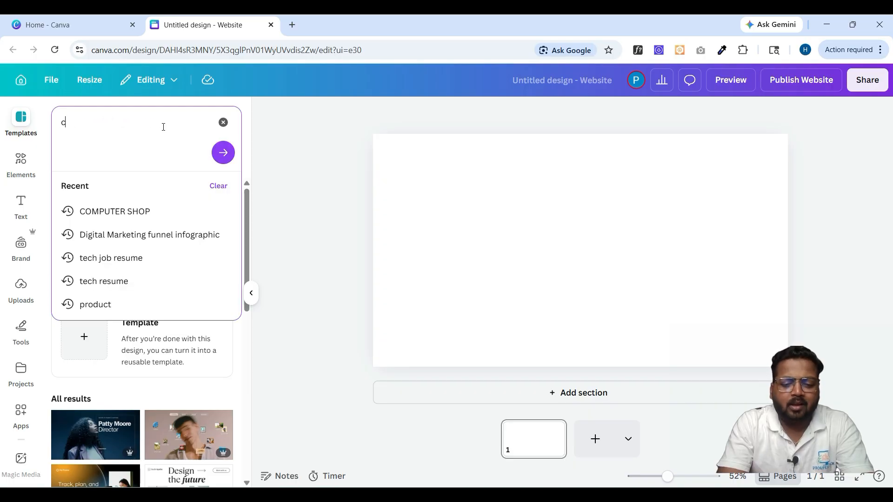
pyautogui.write('oas')
pyautogui.press('BackSpace')
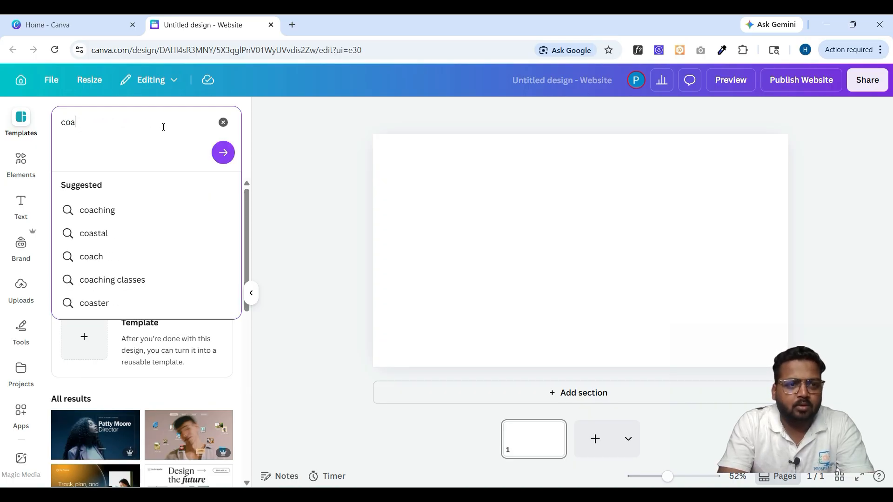
pyautogui.write('ching classes')
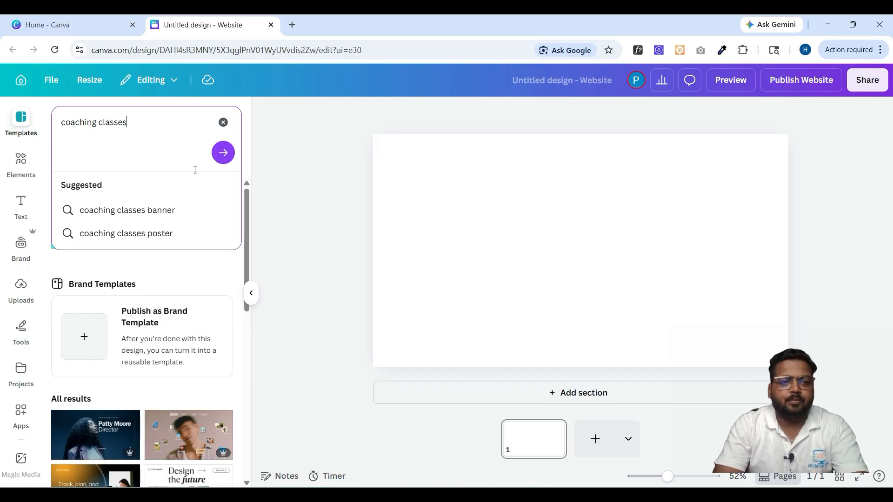
pyautogui.click(216, 160)
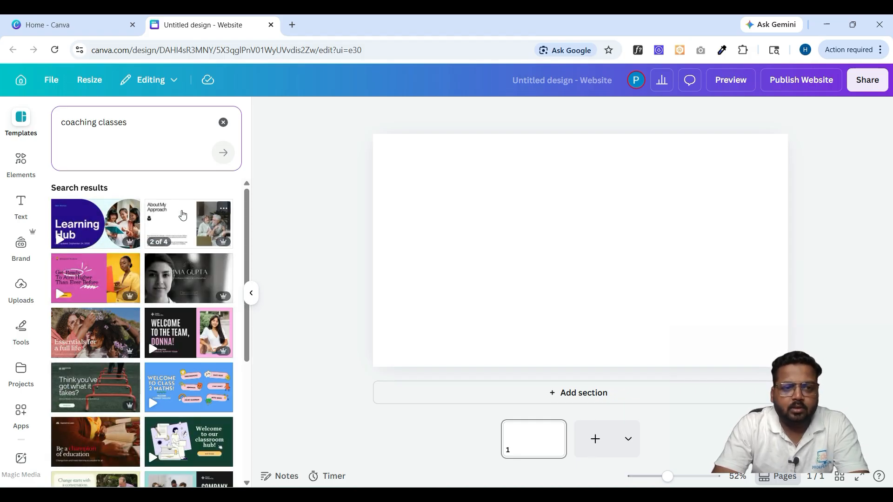
# - Browse the coaching classes results, such as Learning Hub and Class Hub
pyautogui.scroll(-5, 171, 317)
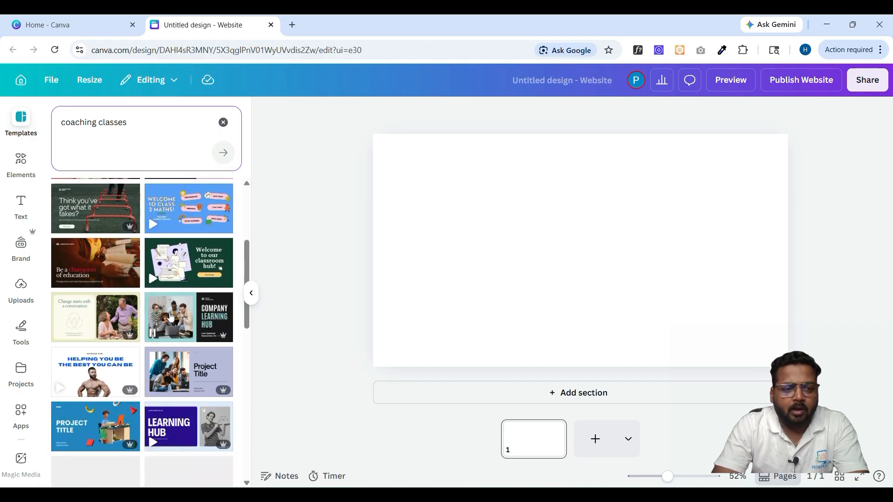
pyautogui.scroll(-2, 153, 333)
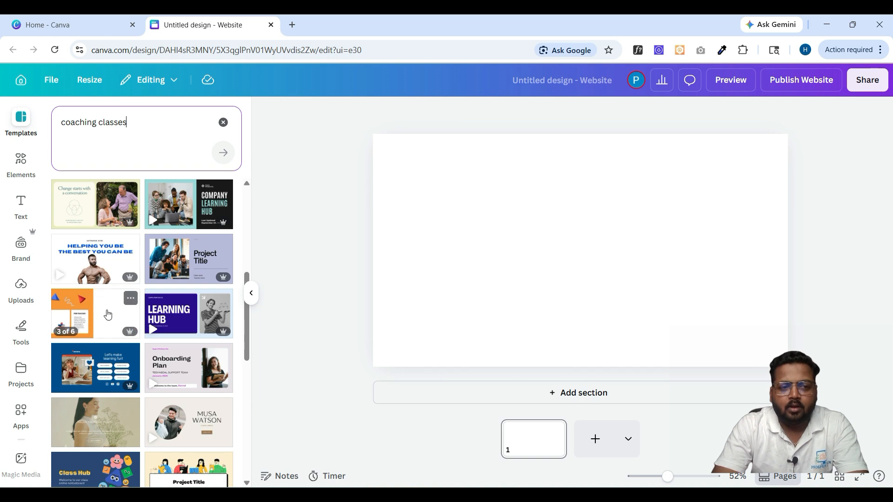
pyautogui.scroll(-2, 98, 348)
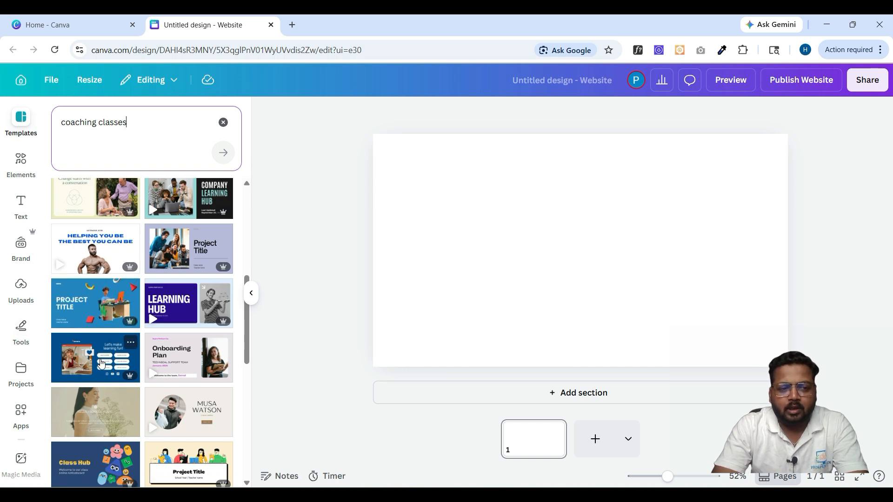
pyautogui.scroll(-3, 101, 363)
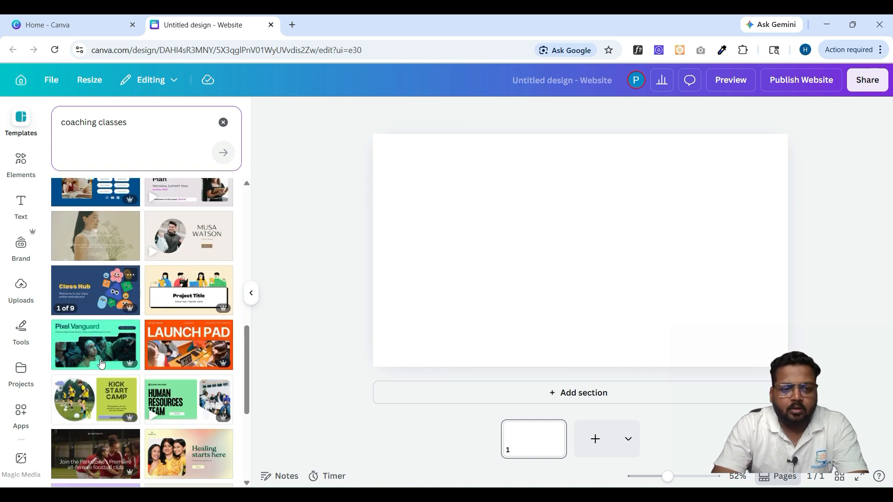
pyautogui.scroll(10, 143, 362)
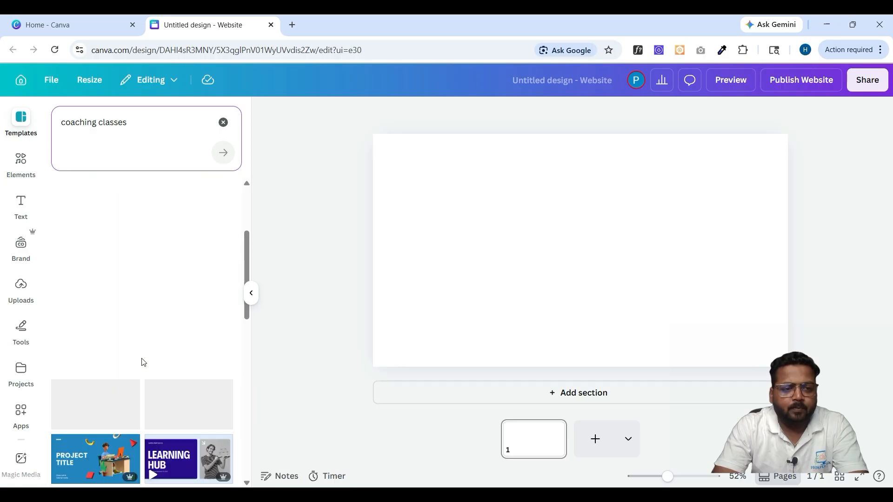
pyautogui.scroll(-3, 143, 362)
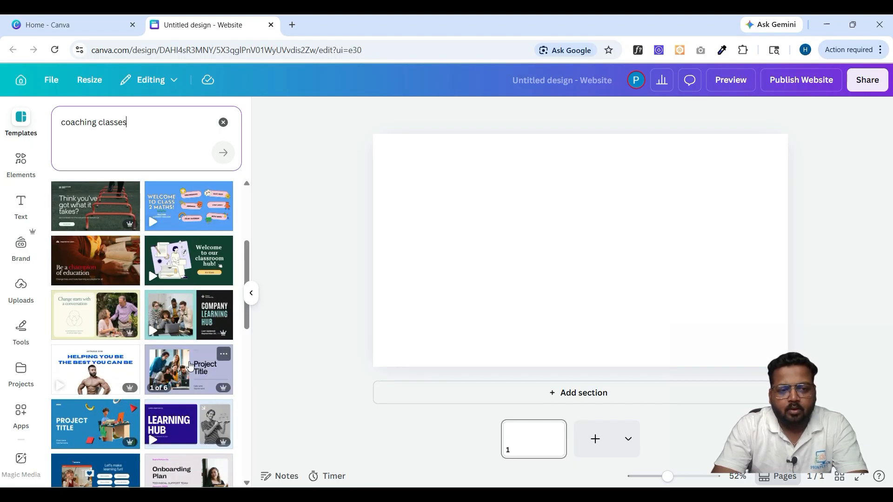
# - Apply all six sections of the Lesson Education Website template to the blank design
pyautogui.click(191, 367)
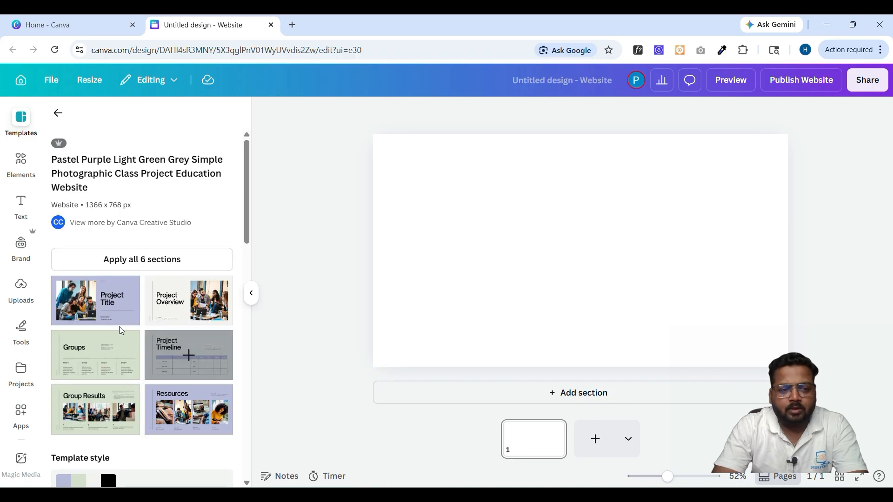
pyautogui.scroll(-3, 160, 384)
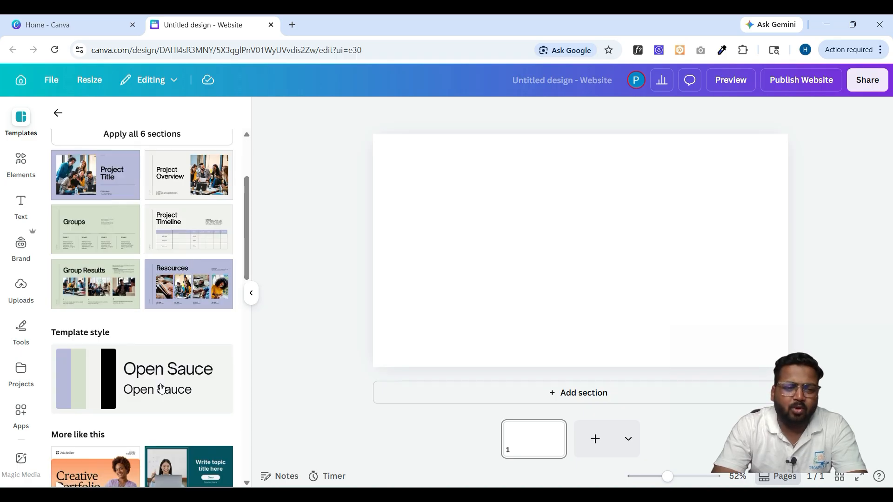
pyautogui.scroll(-5, 160, 388)
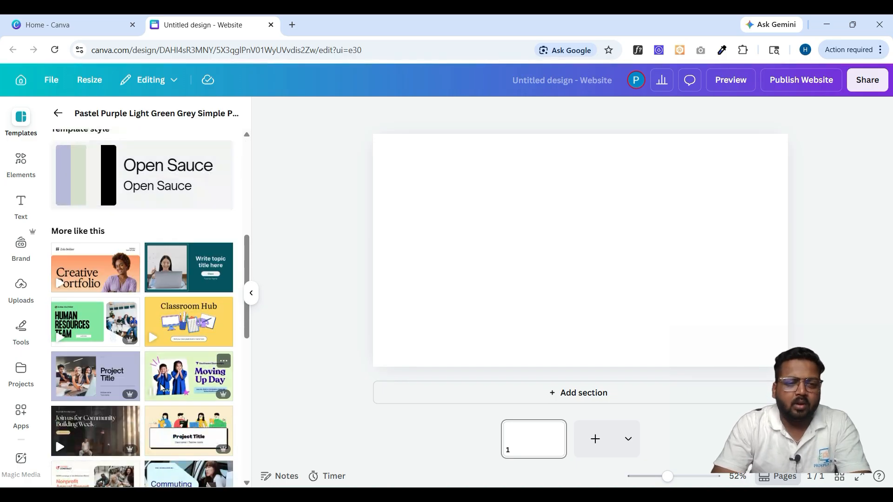
pyautogui.scroll(-1, 161, 387)
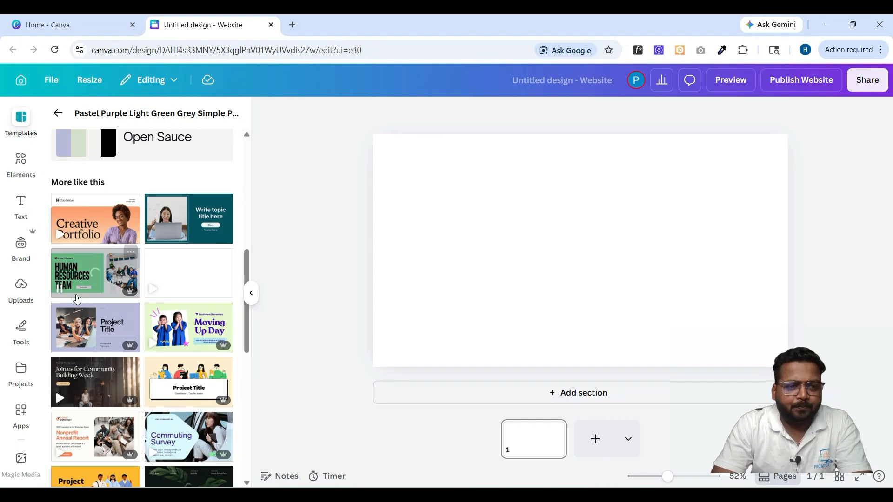
pyautogui.scroll(-1, 149, 387)
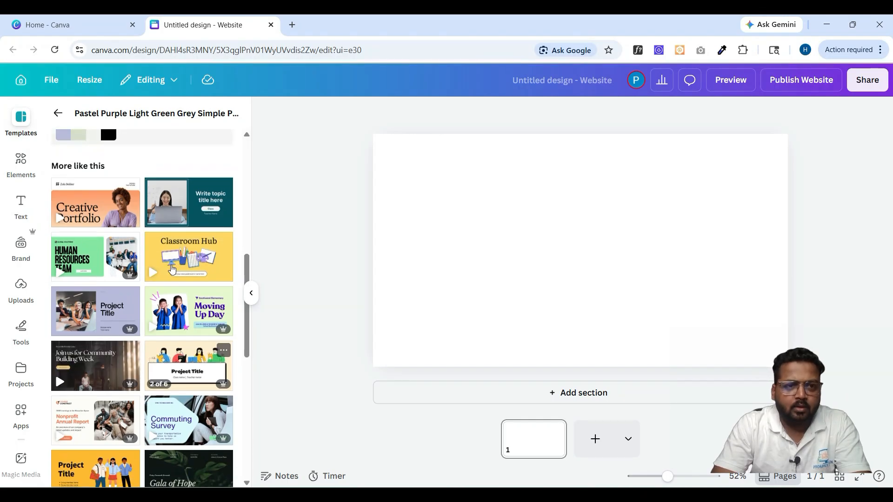
pyautogui.moveTo(181, 205)
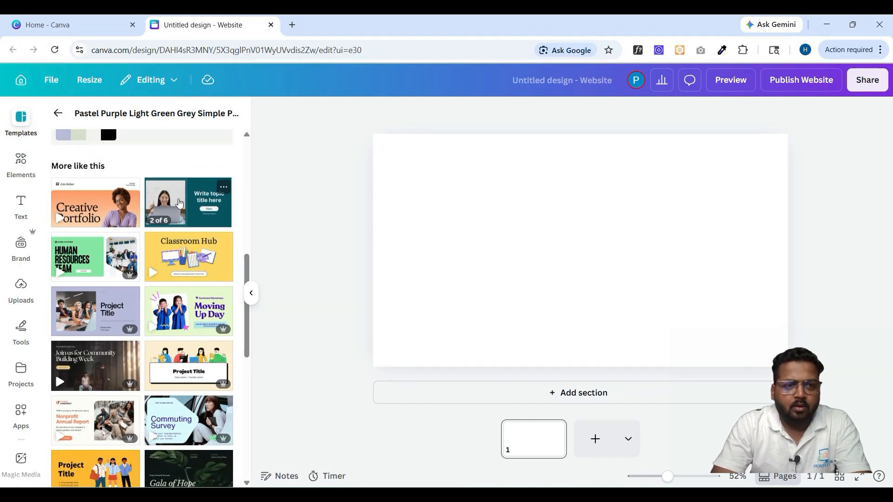
pyautogui.click(180, 204)
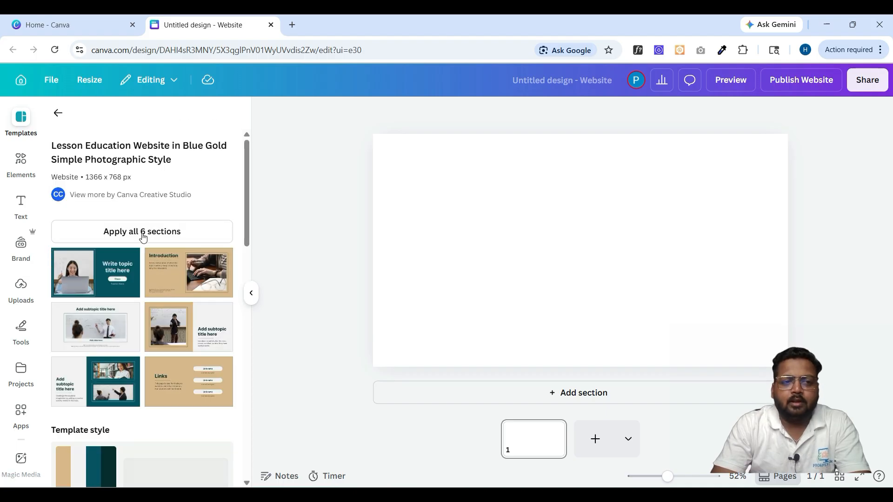
pyautogui.click(143, 237)
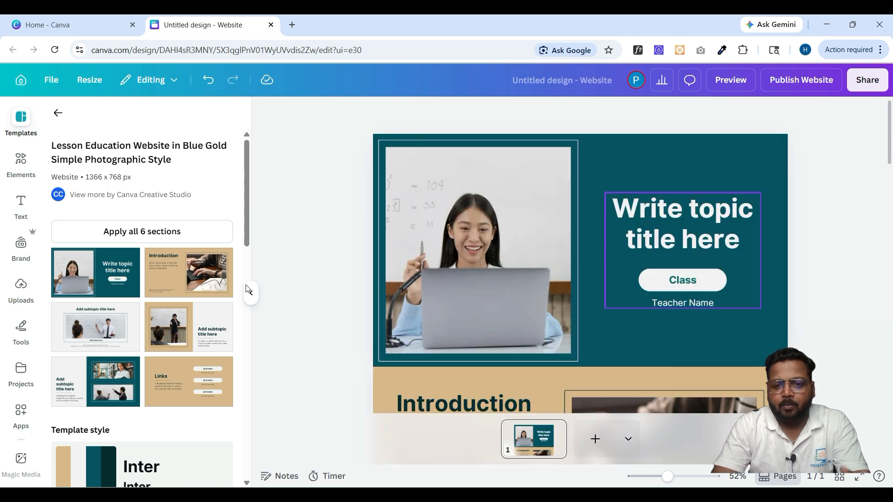
# - Hide the templates panel and review the sections from the hero down to Links and back
pyautogui.click(251, 293)
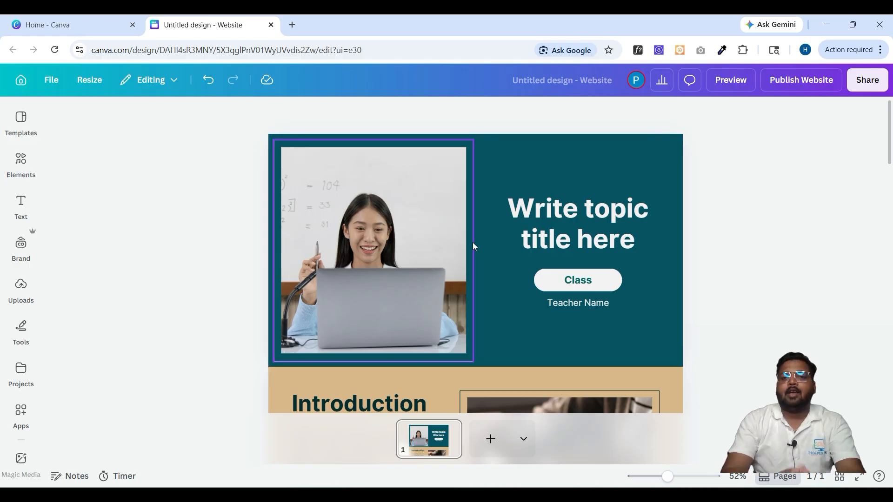
pyautogui.scroll(-10, 472, 242)
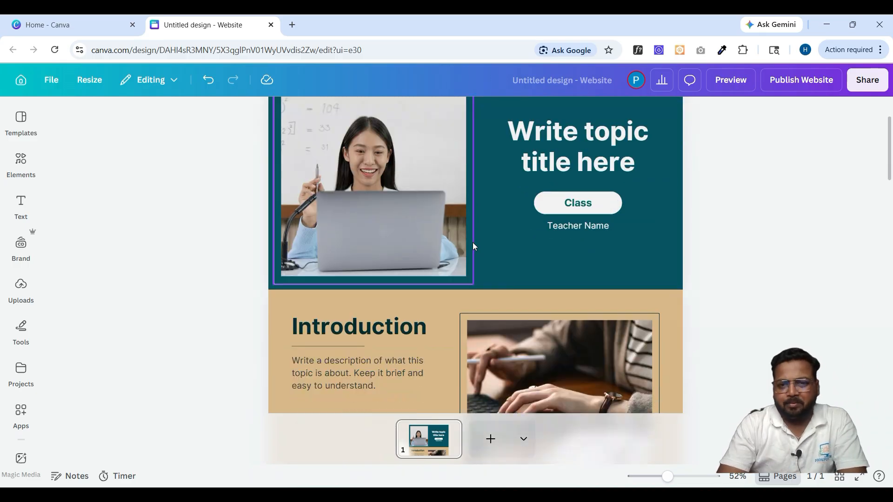
pyautogui.scroll(-10, 473, 246)
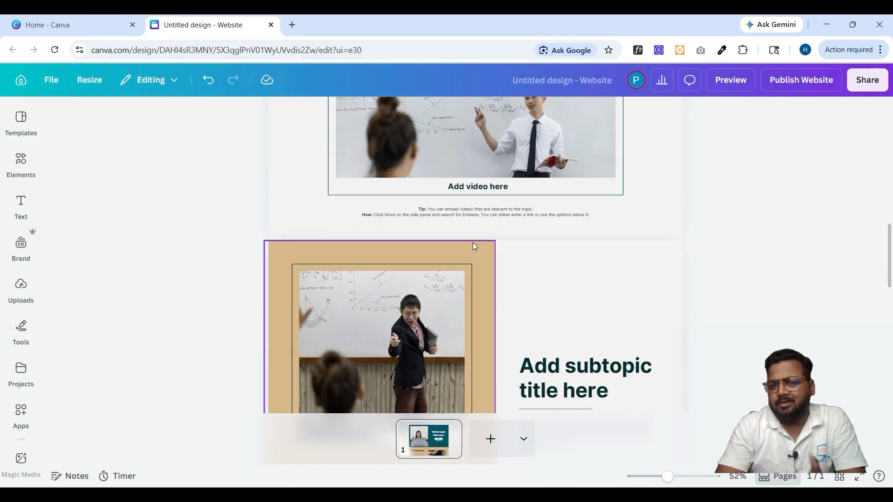
pyautogui.scroll(-8, 473, 243)
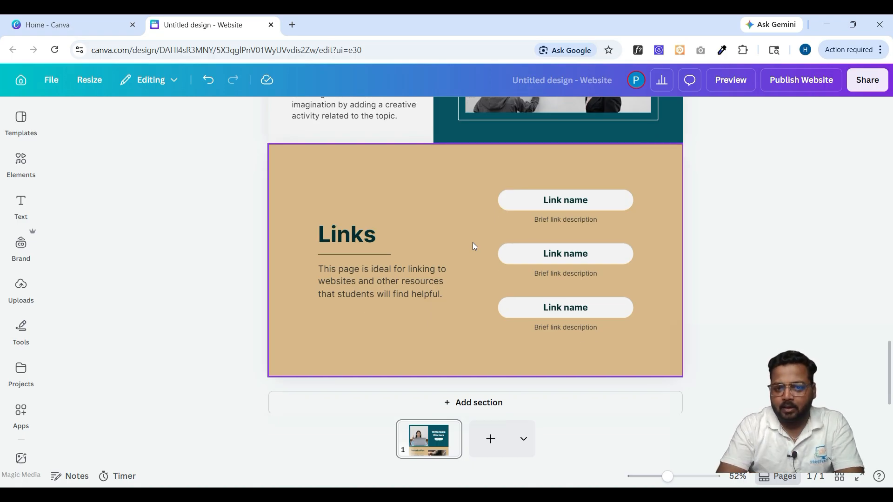
pyautogui.scroll(20, 474, 246)
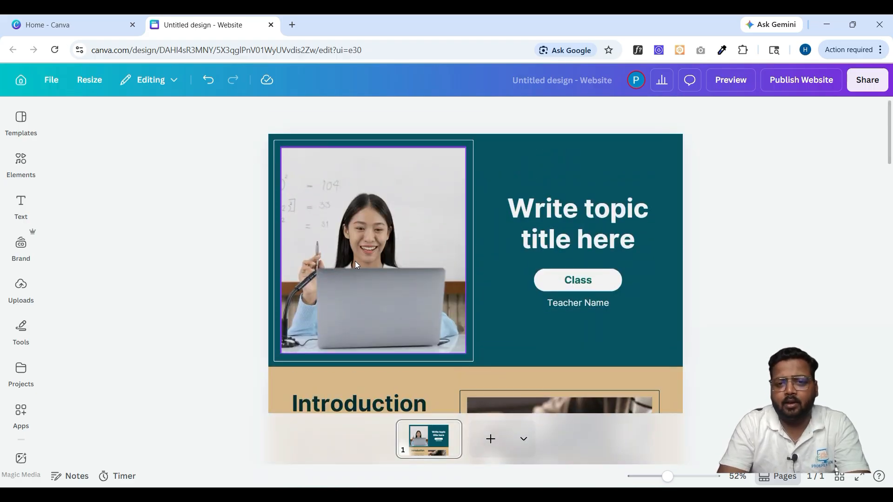
# - Replace the placeholder teacher photo with the uploaded portrait in the hero frame
pyautogui.click(390, 291)
pyautogui.press('Delete')
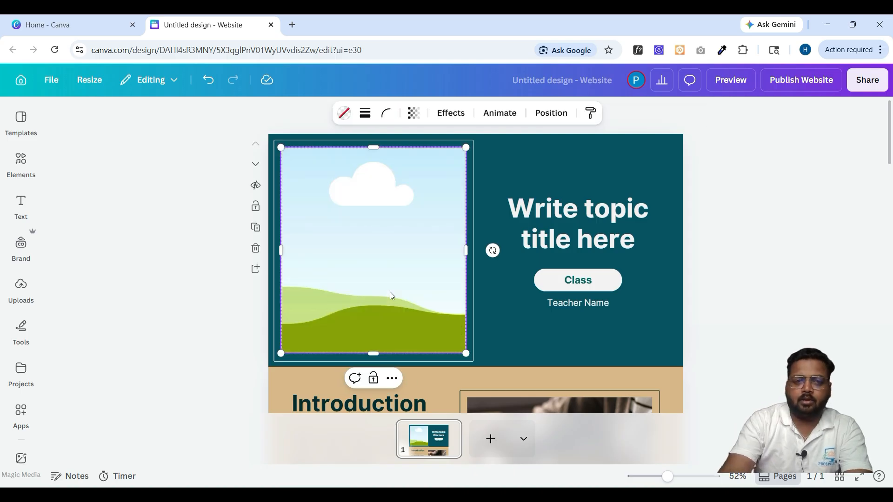
pyautogui.click(23, 286)
pyautogui.click(112, 338)
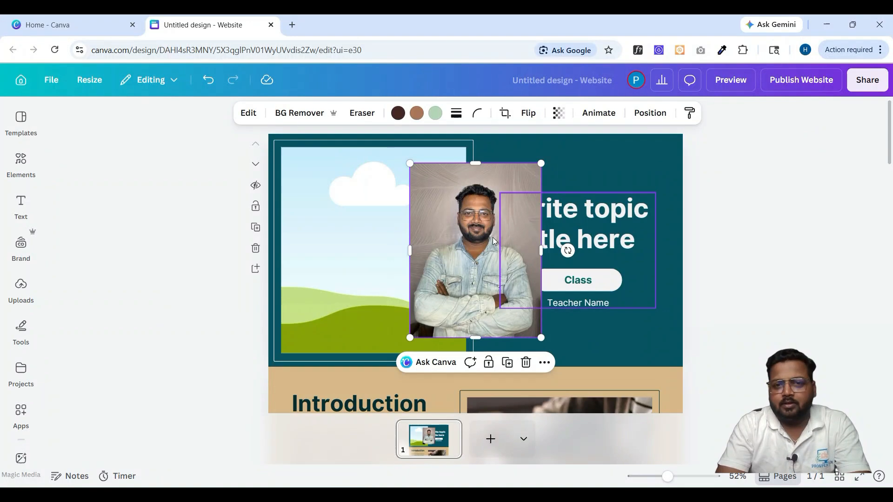
pyautogui.moveTo(481, 250); pyautogui.dragTo(360, 247)
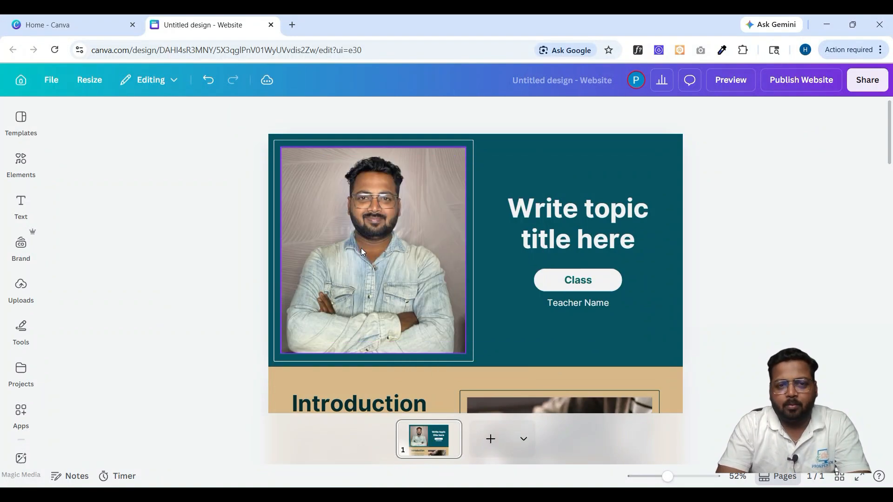
# - Change the hero title to 'Canva Course'
pyautogui.doubleClick(593, 223)
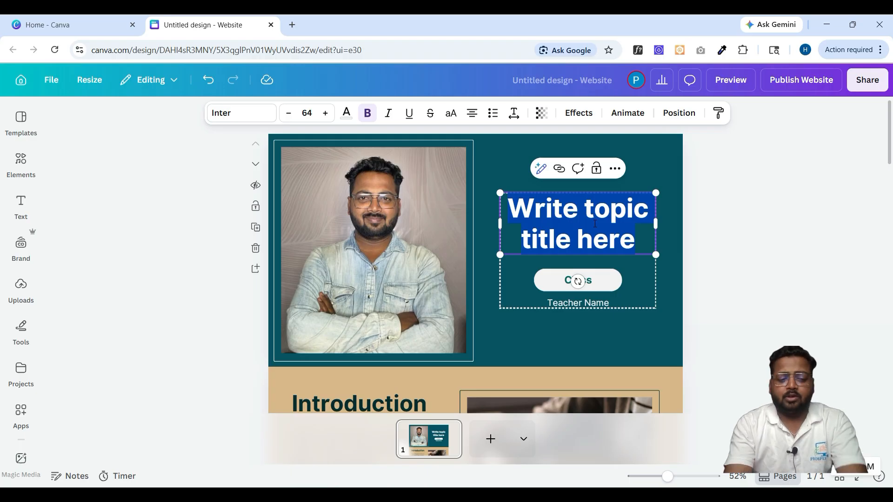
pyautogui.write('Canva masteru')
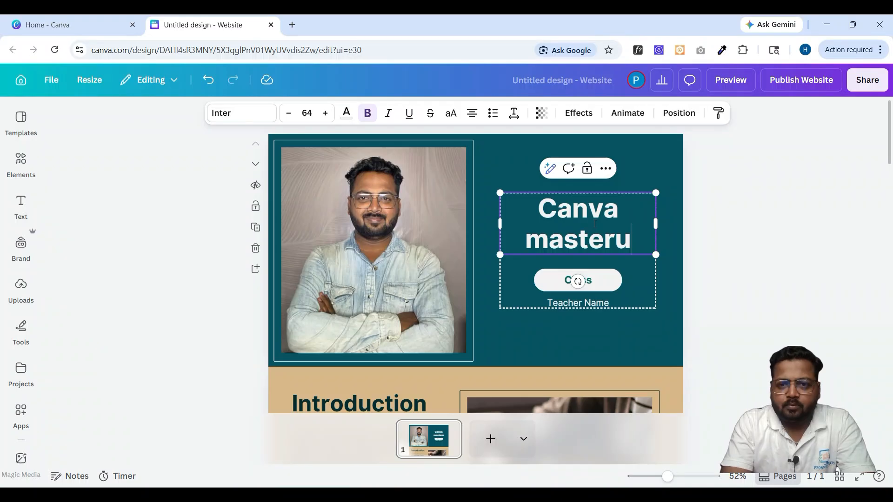
pyautogui.press('BackSpace')
pyautogui.press('BackSpace')
pyautogui.press('BackSpace')
pyautogui.press('BackSpace')
pyautogui.press('BackSpace')
pyautogui.press('BackSpace')
pyautogui.press('BackSpace')
pyautogui.press('BackSpace')
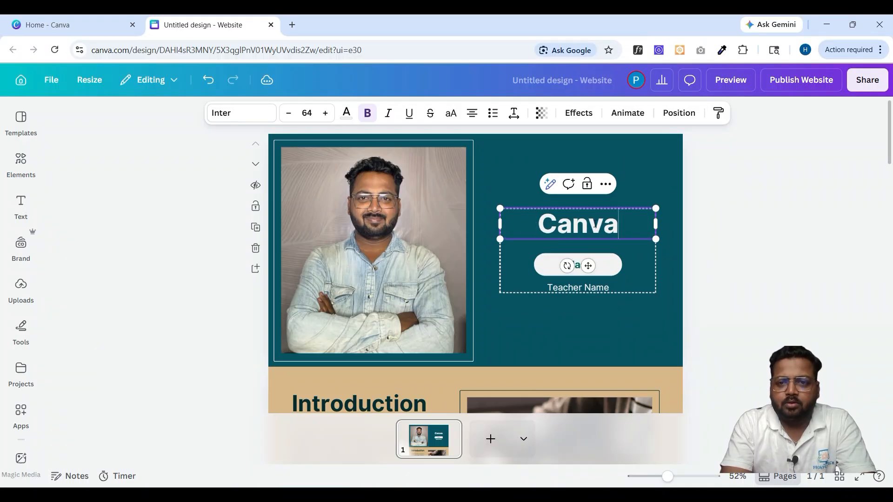
pyautogui.write('Course')
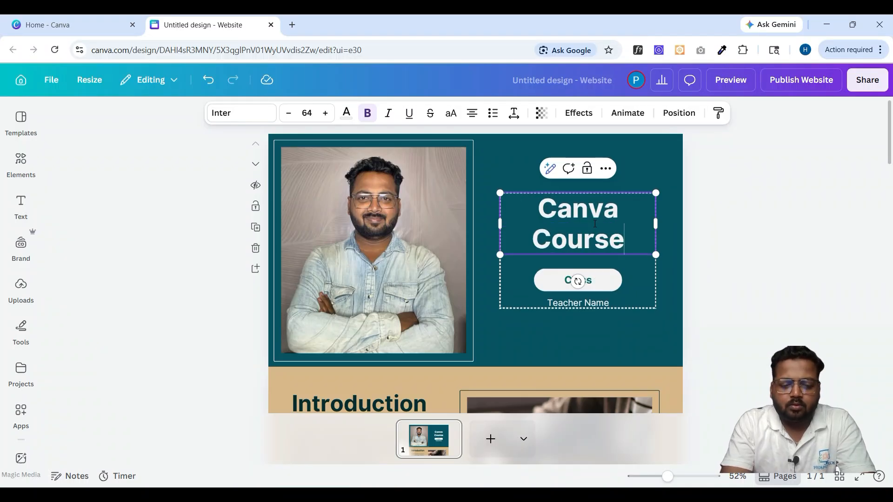
pyautogui.click(654, 261)
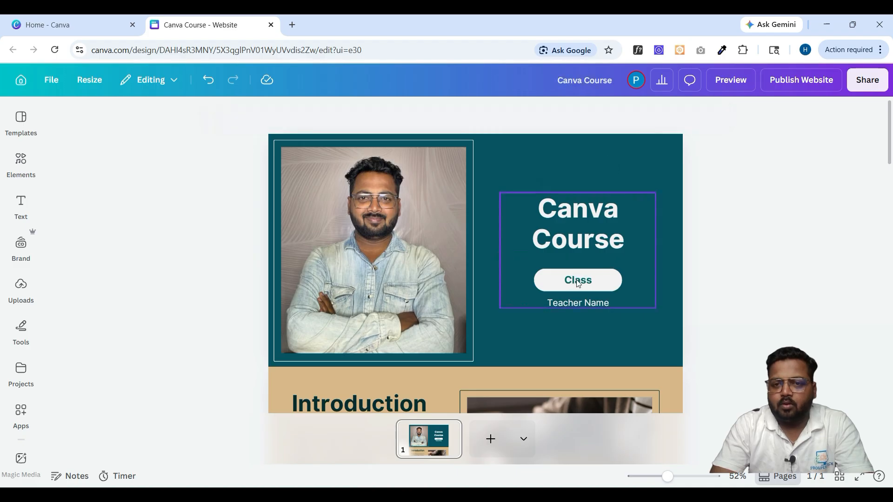
# - Rename the Class button to 'Enroll Now' and replace Teacher Name with the teacher's full name
pyautogui.doubleClick(578, 280)
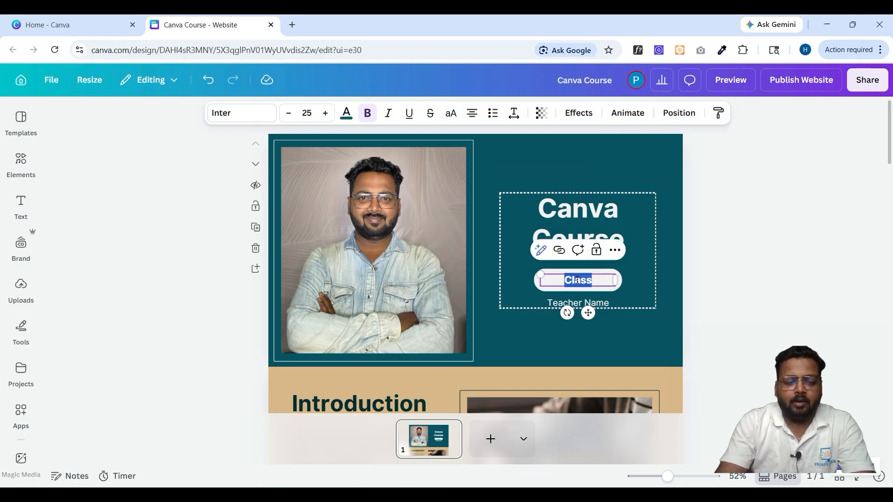
pyautogui.write('Enroll')
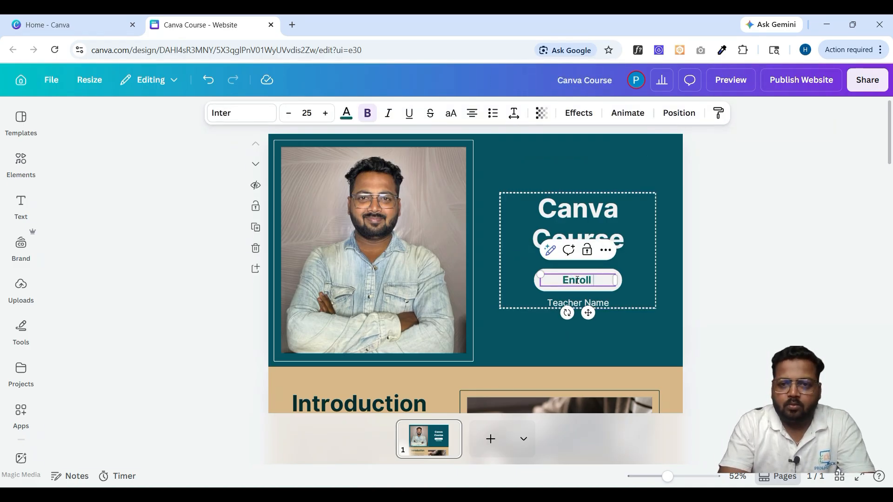
pyautogui.write(' Now')
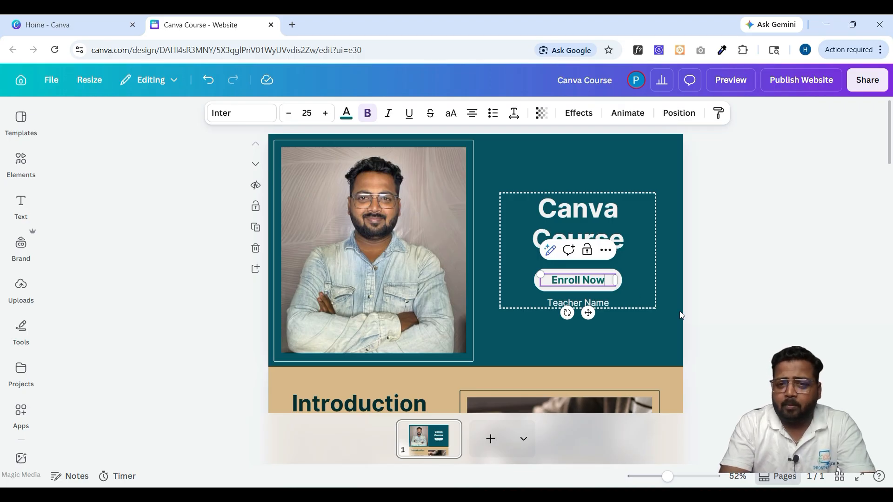
pyautogui.click(595, 303)
pyautogui.click(596, 304)
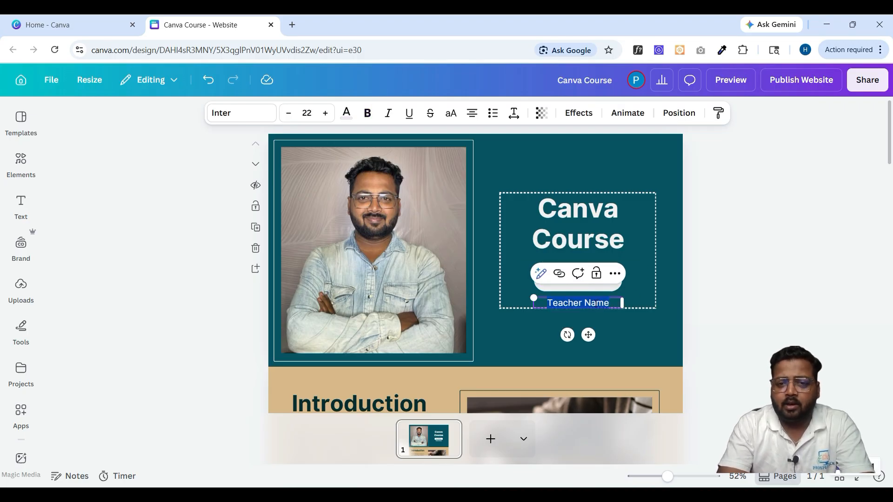
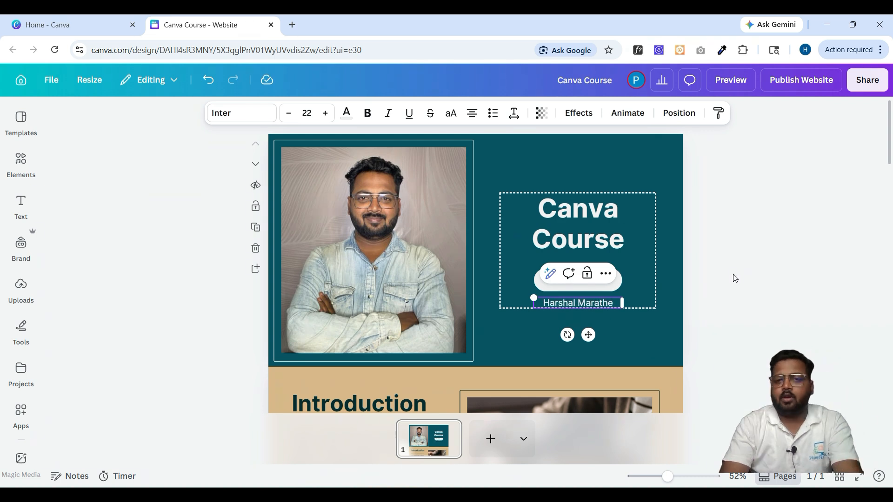
pyautogui.click(735, 278)
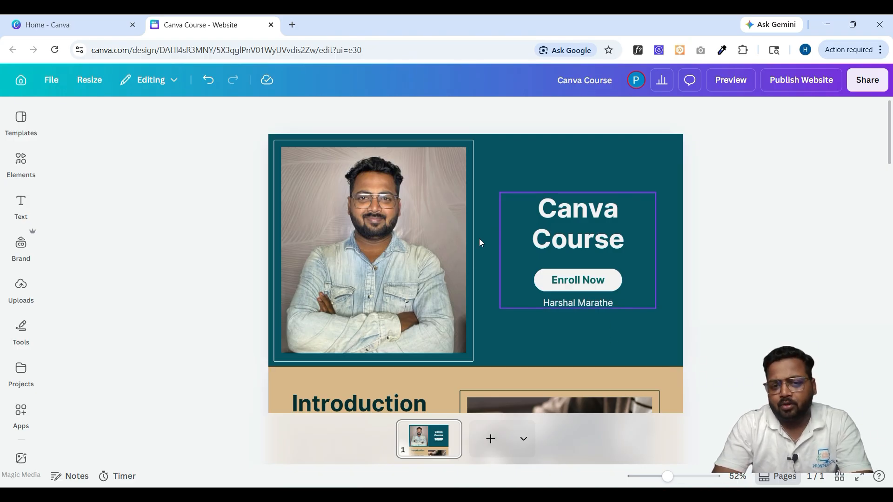
# - Give the hero portrait the Mono filter at roughly half intensity
pyautogui.click(414, 233)
pyautogui.doubleClick(380, 187)
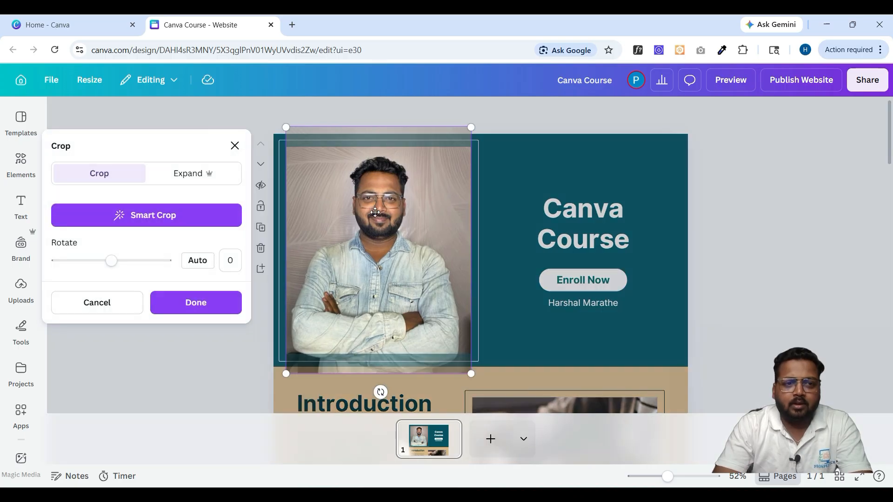
pyautogui.click(480, 302)
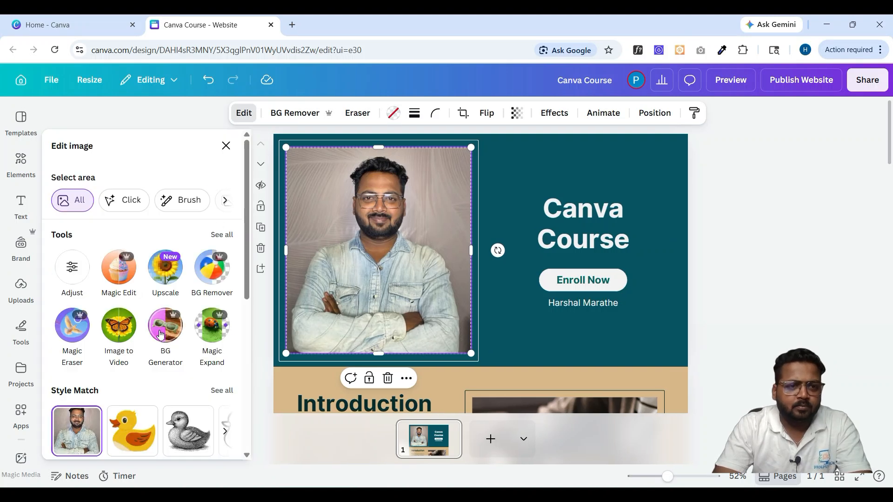
pyautogui.scroll(-2, 160, 365)
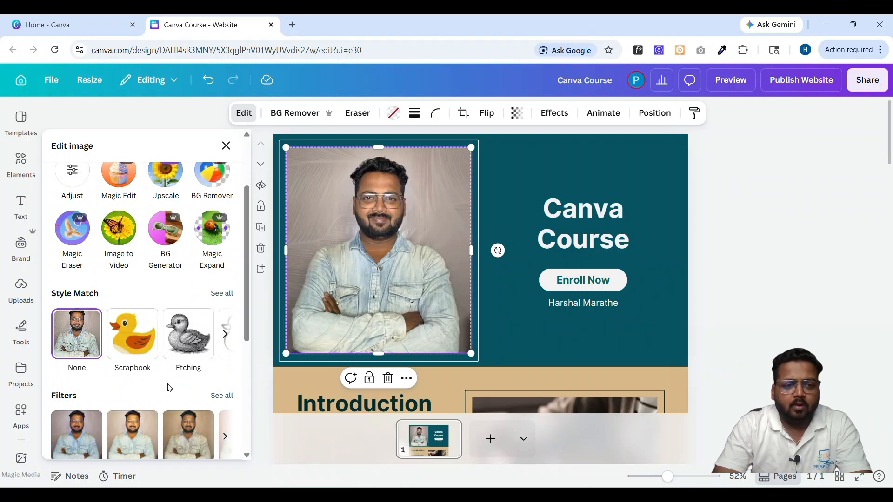
pyautogui.scroll(-1, 167, 385)
pyautogui.scroll(-1, 169, 388)
pyautogui.hscroll(5, 159, 382)
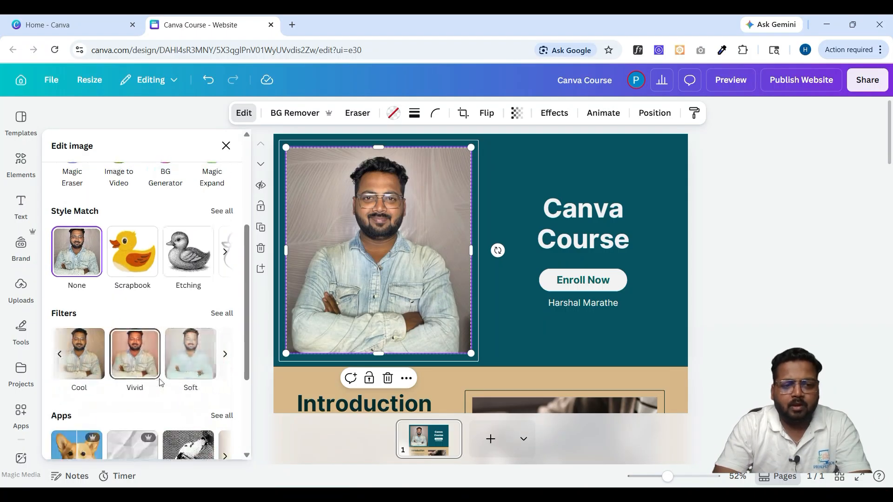
pyautogui.hscroll(2, 159, 382)
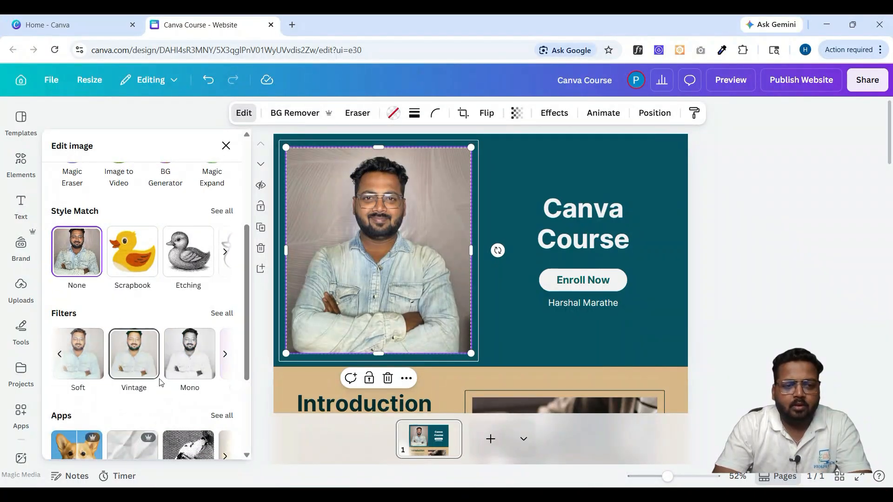
pyautogui.click(195, 348)
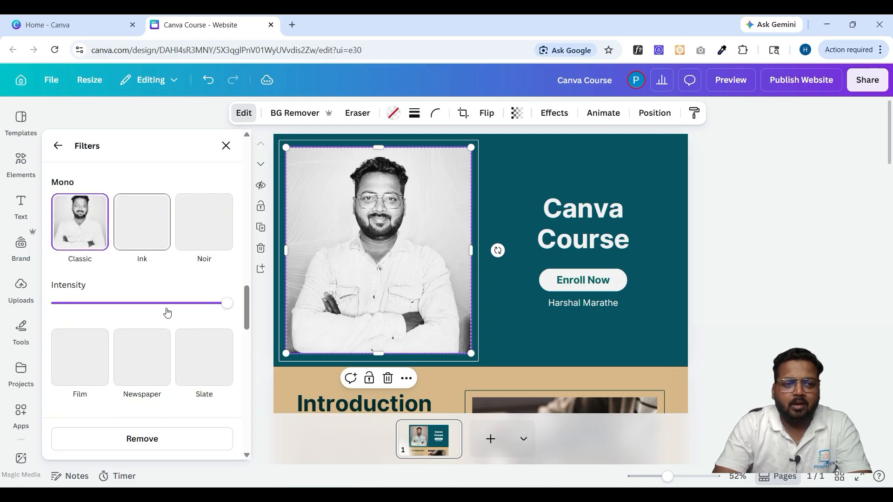
pyautogui.click(140, 303)
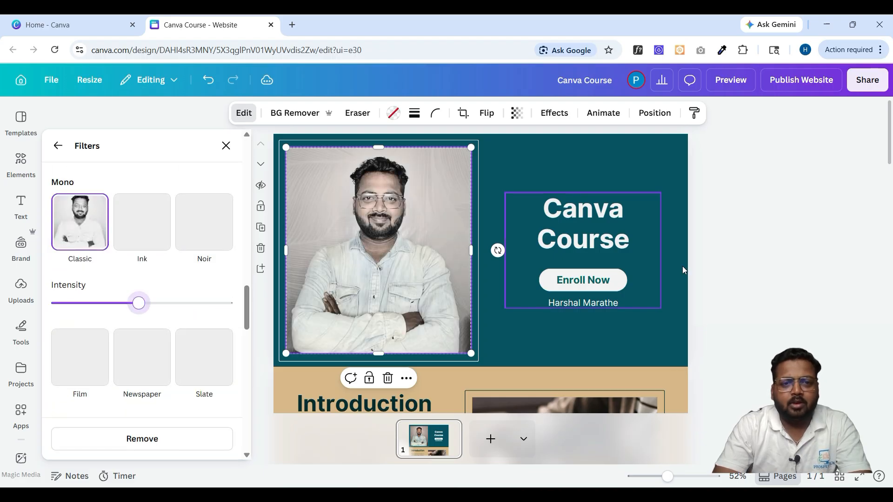
pyautogui.click(405, 293)
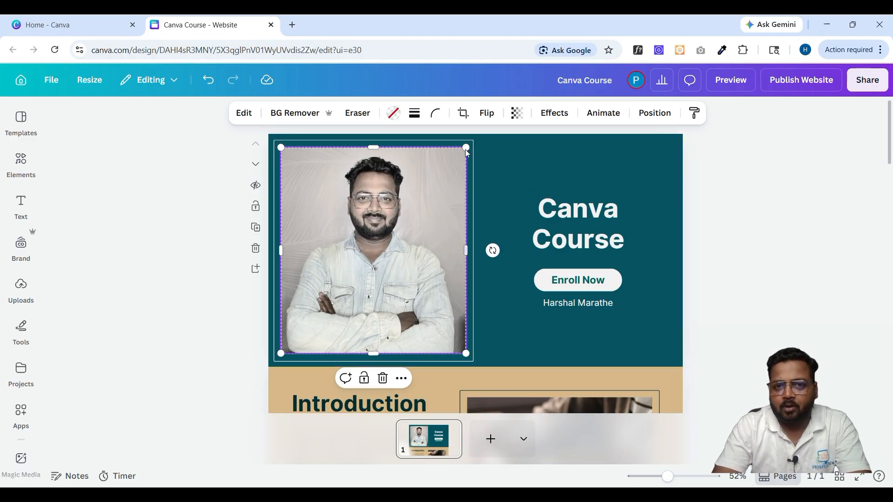
# - Resize the hero photo and its frame from the top-right corners so the photo fills the frame
pyautogui.moveTo(465, 148); pyautogui.dragTo(419, 186)
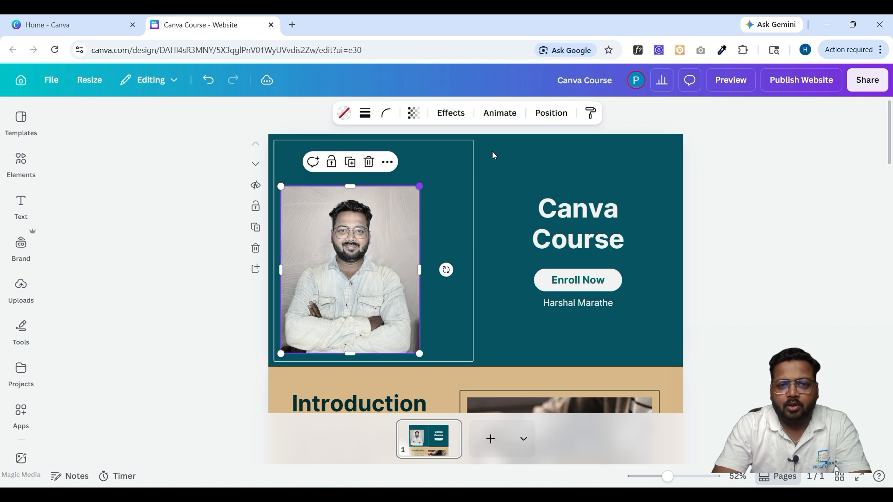
pyautogui.click(460, 163)
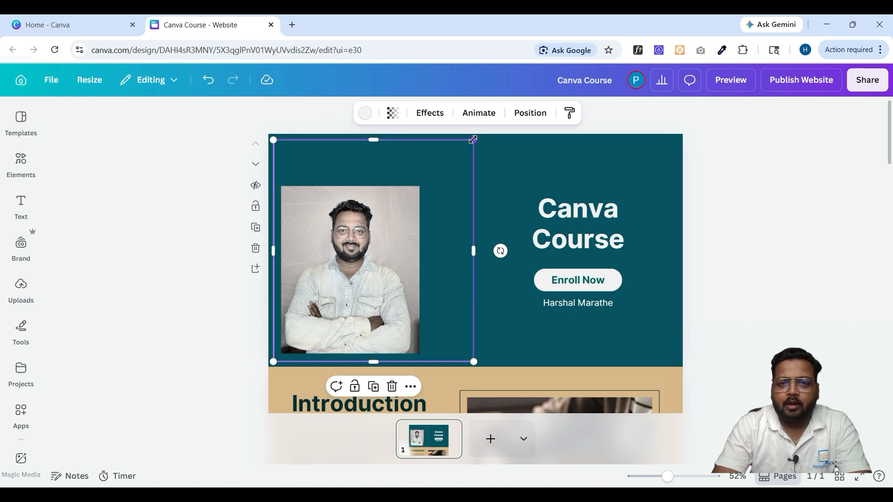
pyautogui.moveTo(473, 139); pyautogui.dragTo(422, 179)
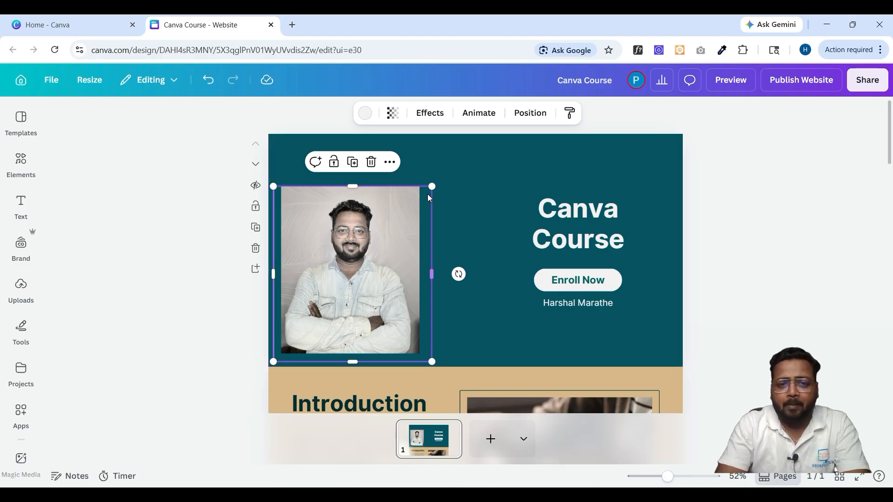
pyautogui.moveTo(432, 186); pyautogui.dragTo(471, 151)
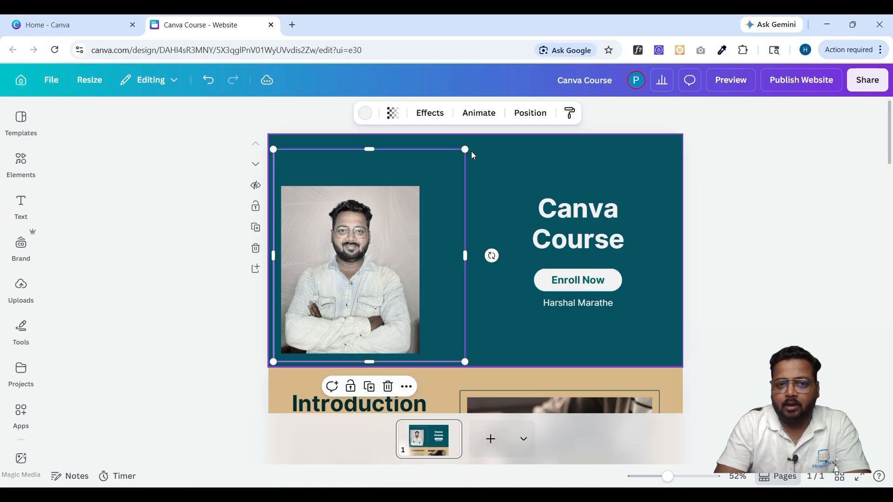
pyautogui.click(408, 202)
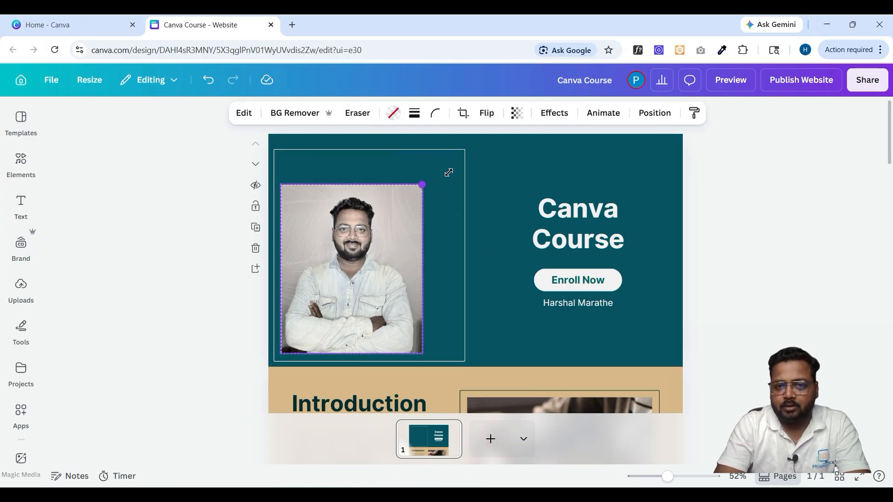
pyautogui.moveTo(420, 186); pyautogui.dragTo(456, 157)
pyautogui.click(705, 254)
# - Scroll to the 'Add subtopic title here' section with two classroom photos on the teal panel
pyautogui.scroll(-4, 583, 298)
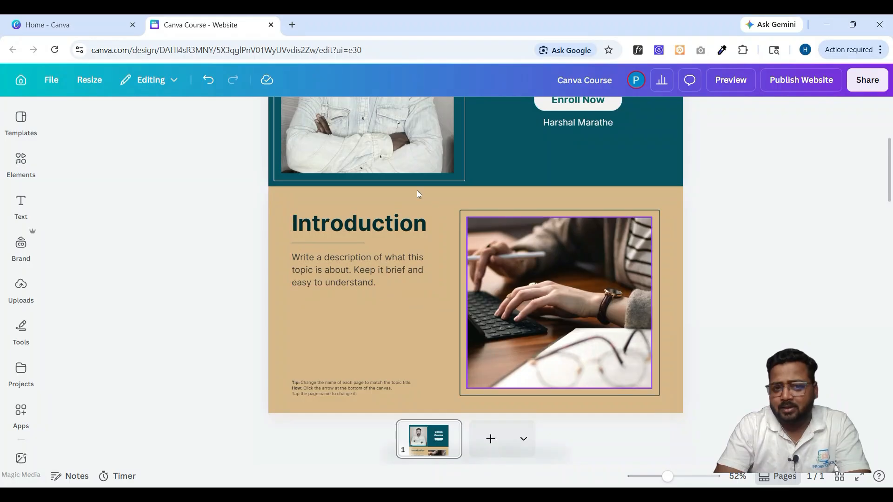
pyautogui.scroll(-6, 406, 288)
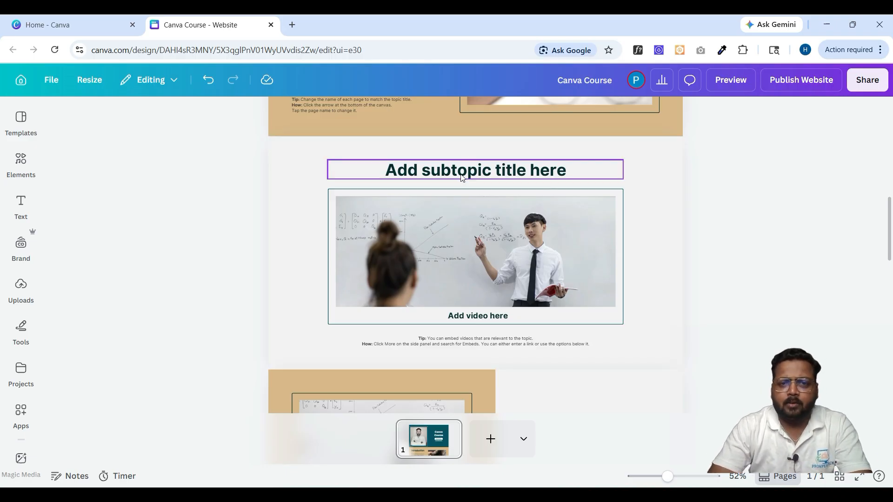
pyautogui.scroll(-6, 476, 269)
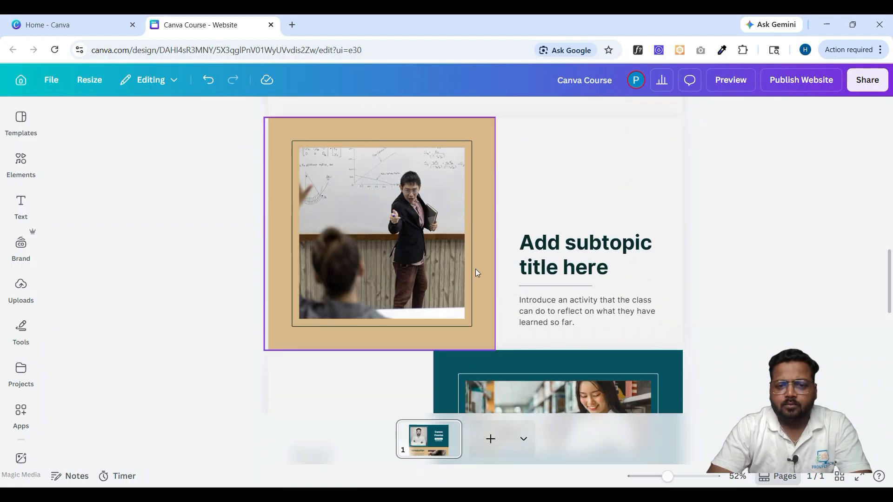
pyautogui.scroll(-6, 572, 272)
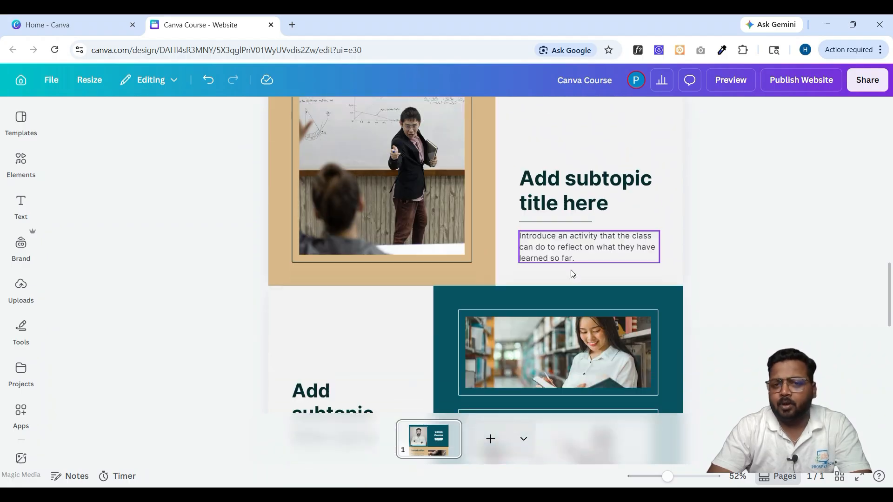
pyautogui.scroll(-3, 607, 325)
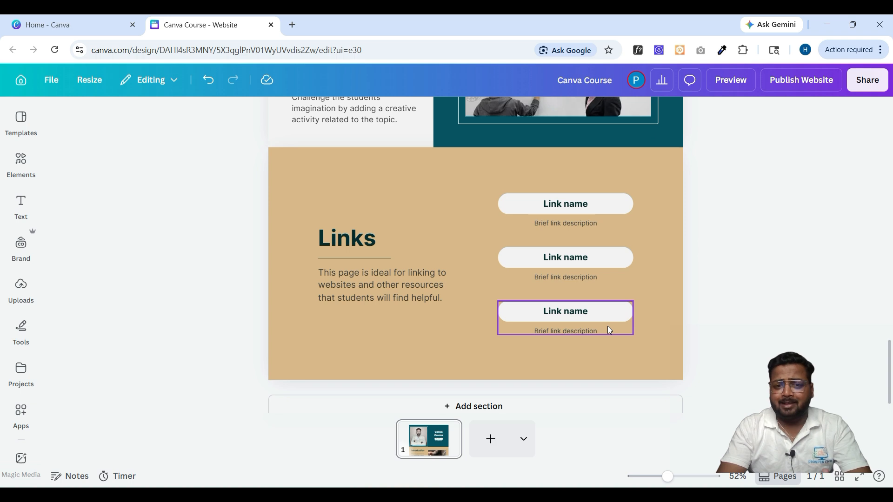
pyautogui.scroll(3, 607, 329)
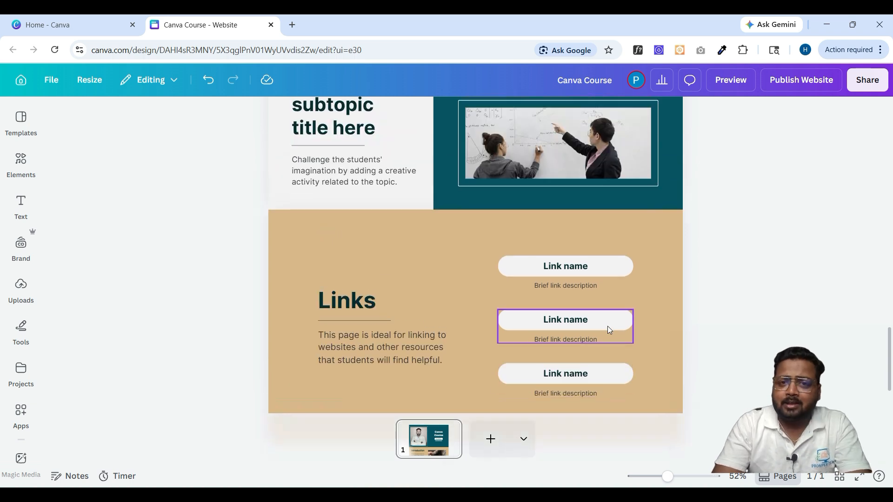
pyautogui.scroll(5, 608, 329)
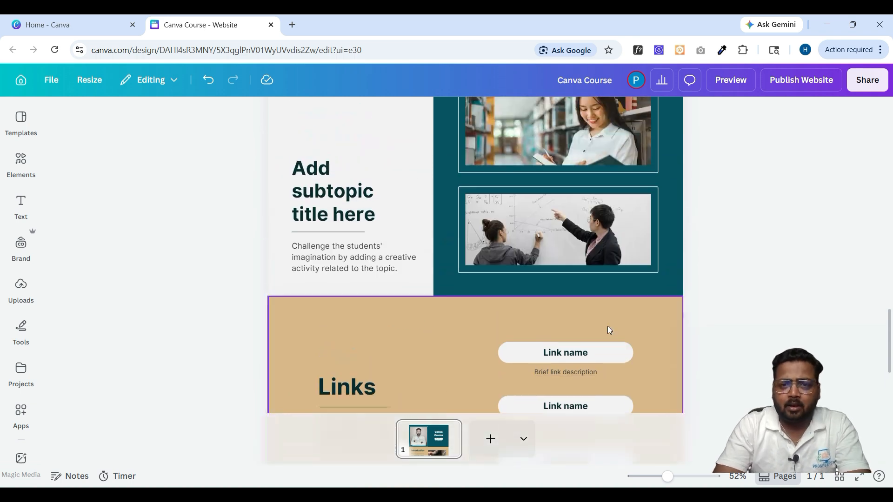
pyautogui.scroll(3, 607, 329)
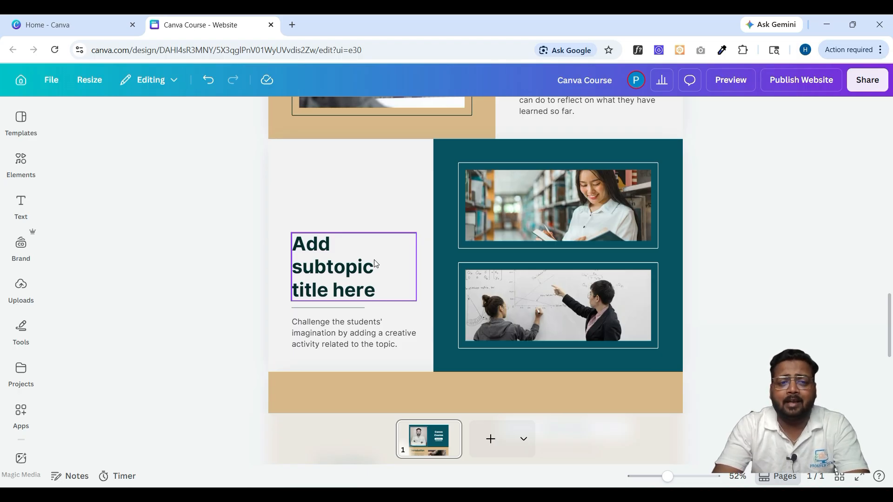
# - Delete both classroom photos, their frames and the teal background panel from the section
pyautogui.click(535, 237)
pyautogui.press('Delete')
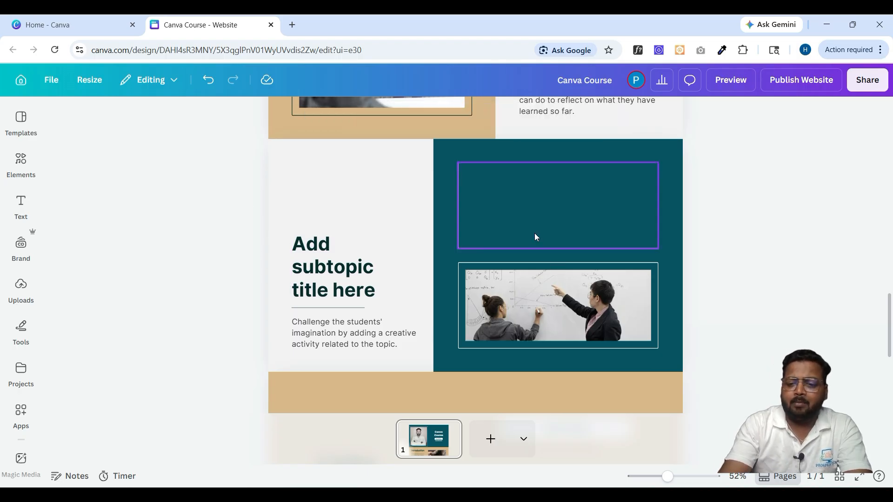
pyautogui.press('Delete')
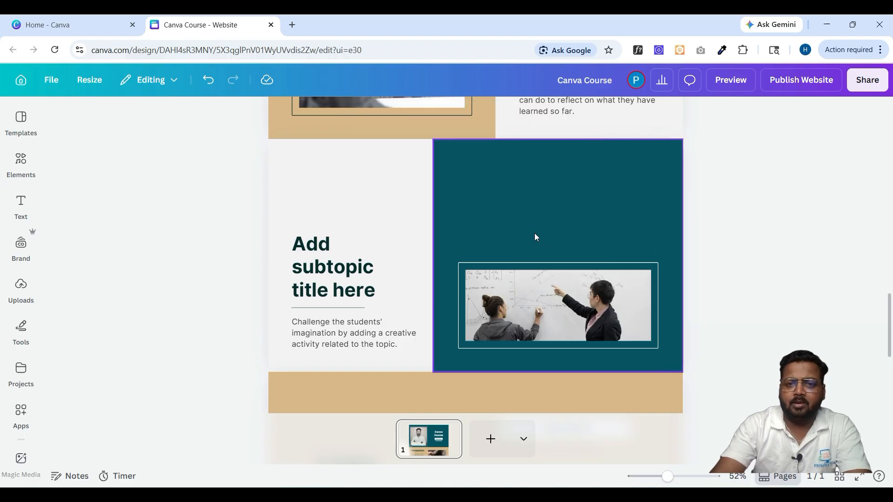
pyautogui.click(534, 236)
pyautogui.press('Delete')
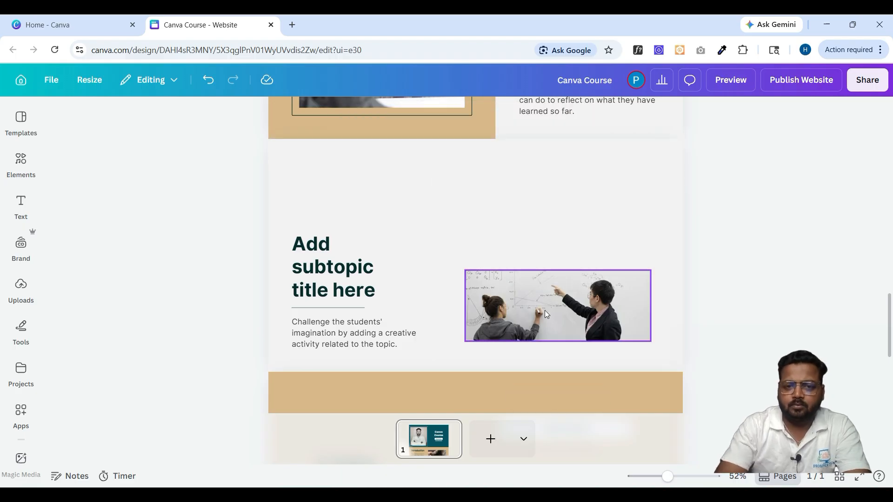
pyautogui.click(545, 310)
pyautogui.press('Delete')
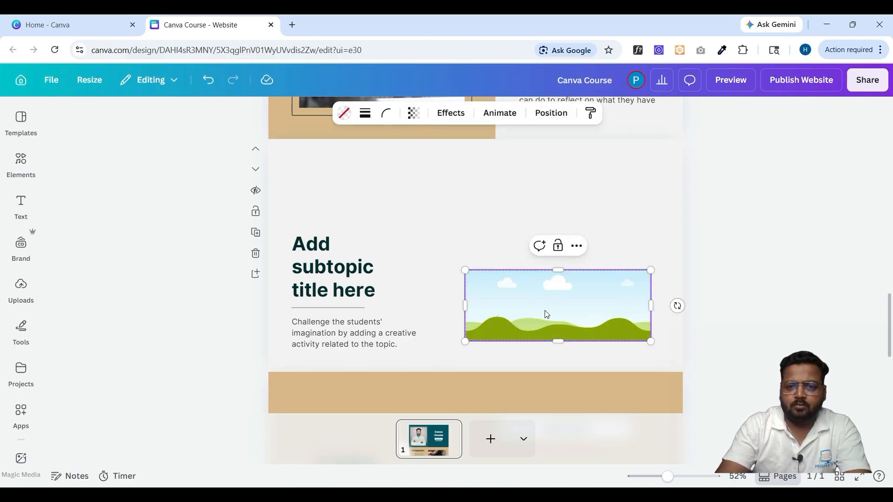
pyautogui.press('Delete')
pyautogui.click(546, 315)
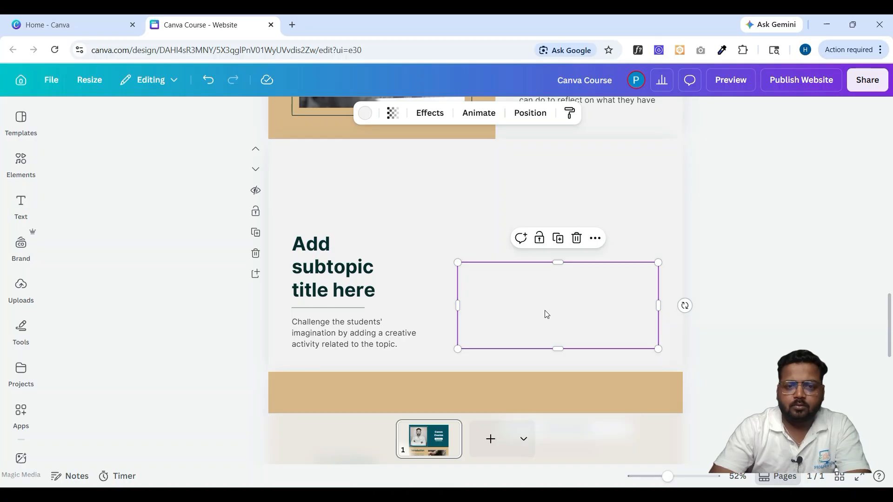
pyautogui.press('Delete')
# - Move the subtopic title to the section top, widen it and retype it as 'Testimonials'
pyautogui.click(337, 272)
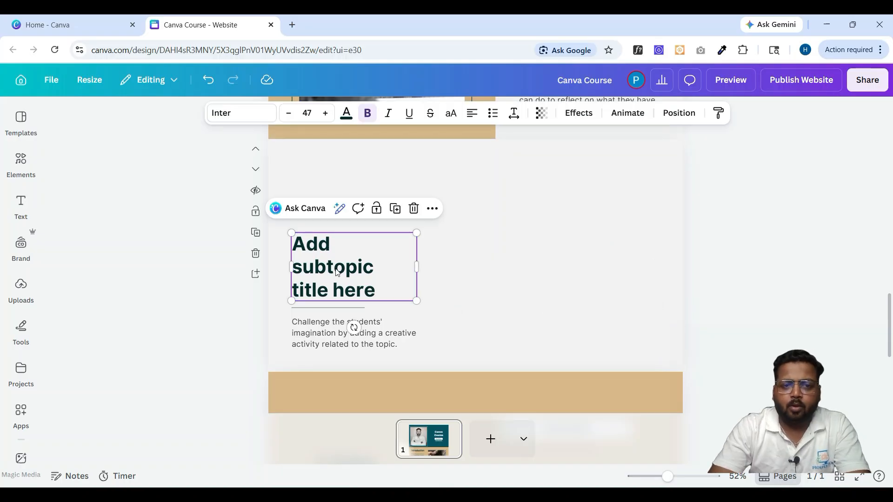
pyautogui.moveTo(338, 273); pyautogui.dragTo(427, 189)
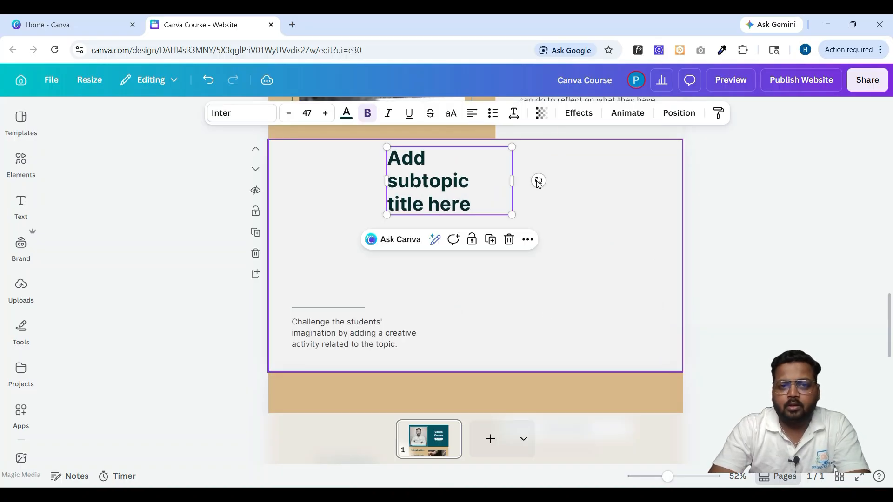
pyautogui.moveTo(513, 181); pyautogui.dragTo(597, 181)
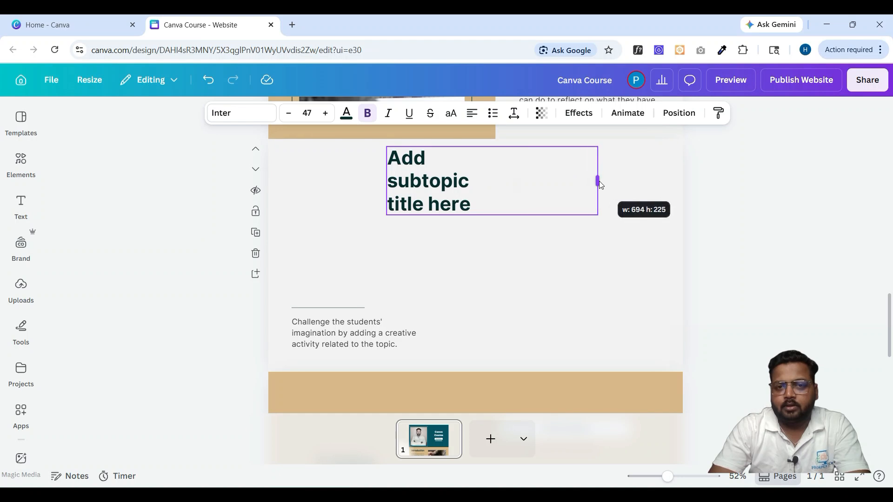
pyautogui.doubleClick(492, 205)
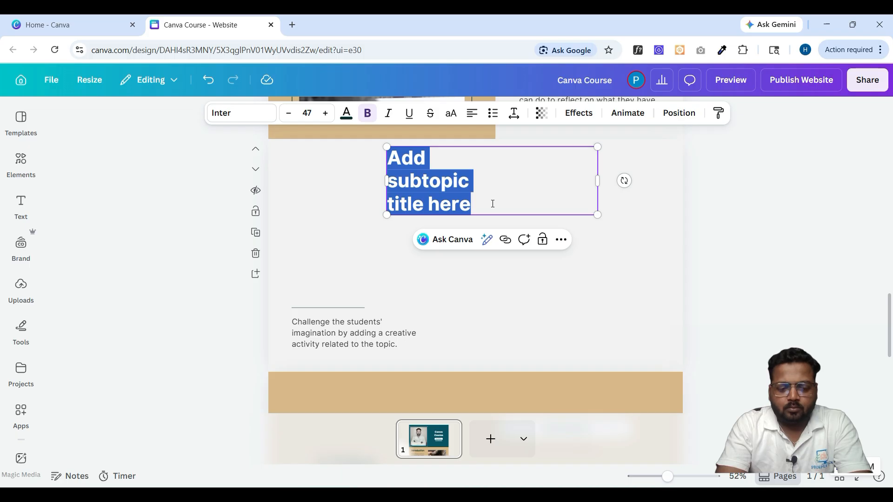
pyautogui.press('BackSpace')
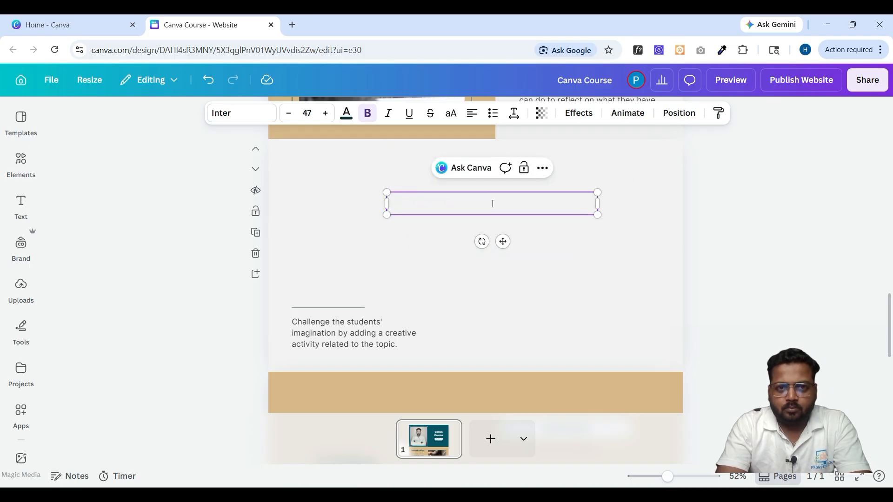
pyautogui.write('Couse')
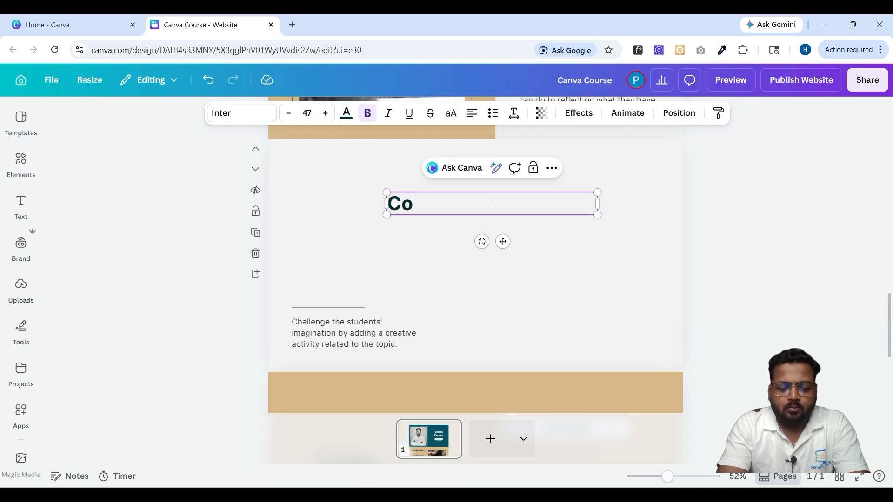
pyautogui.press('BackSpace')
pyautogui.press('BackSpace')
pyautogui.press('BackSpace')
pyautogui.press('BackSpace')
pyautogui.press('BackSpace')
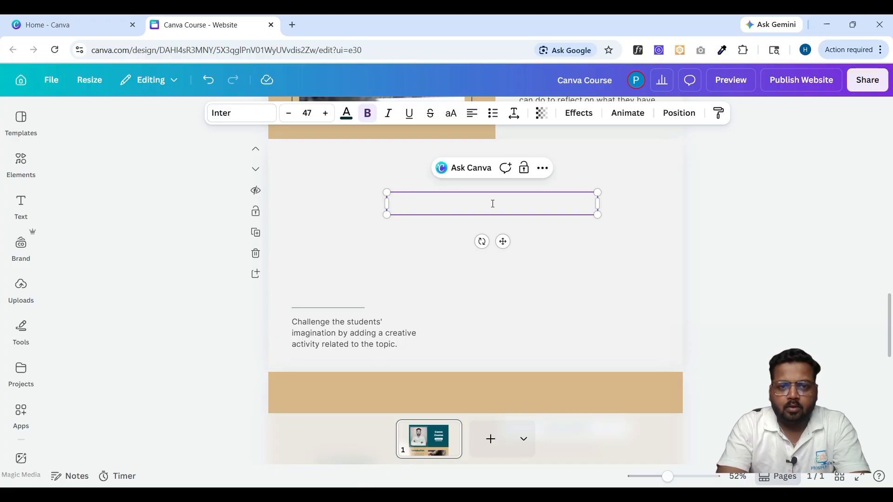
pyautogui.write('Tes')
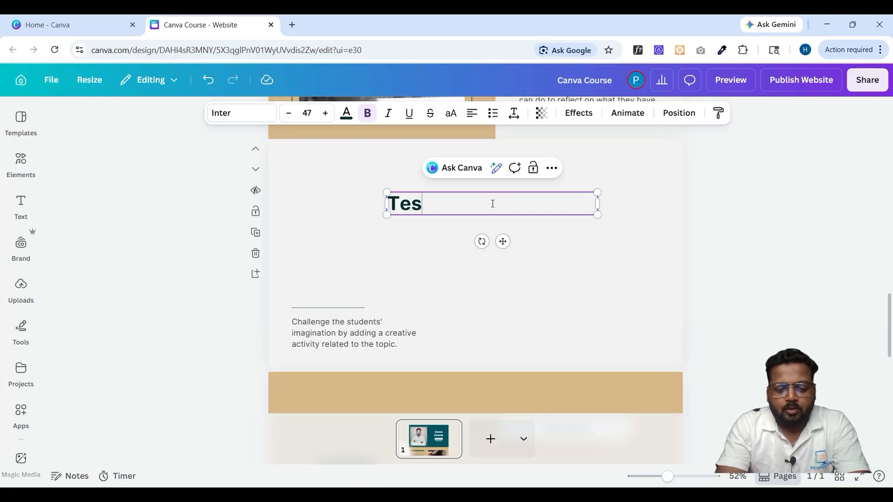
pyautogui.write('timonials')
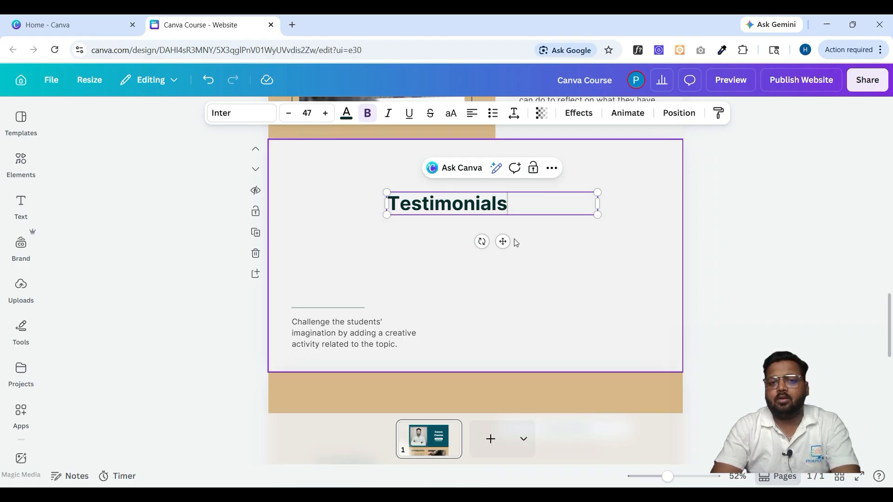
pyautogui.moveTo(508, 204)
pyautogui.mouseDown()
pyautogui.moveTo(524, 191)
pyautogui.moveTo(526, 205)
pyautogui.mouseUp()
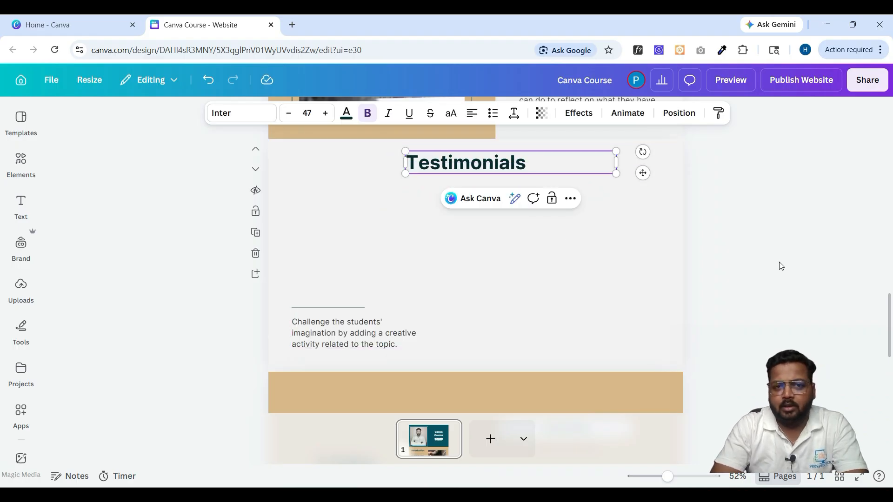
pyautogui.click(778, 265)
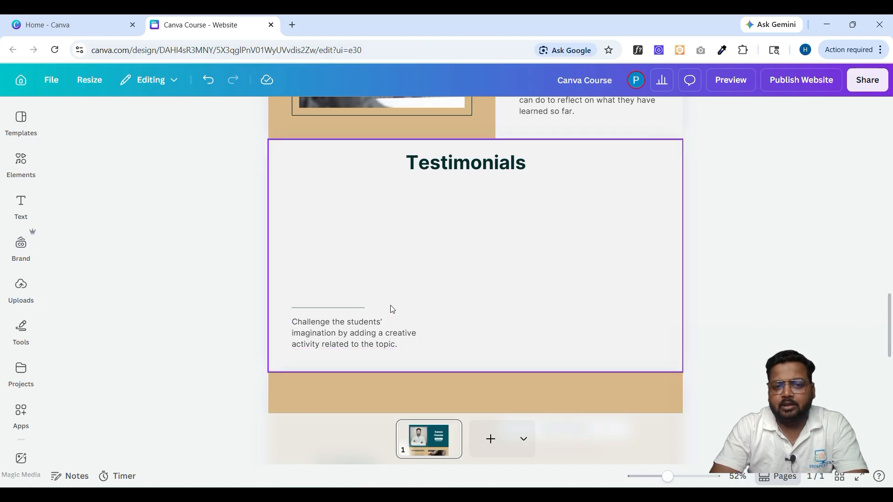
# - Duplicate the divider line and narrowed description twice into three evenly spaced columns
pyautogui.click(359, 332)
pyautogui.moveTo(415, 347); pyautogui.dragTo(389, 339)
pyautogui.click(350, 309)
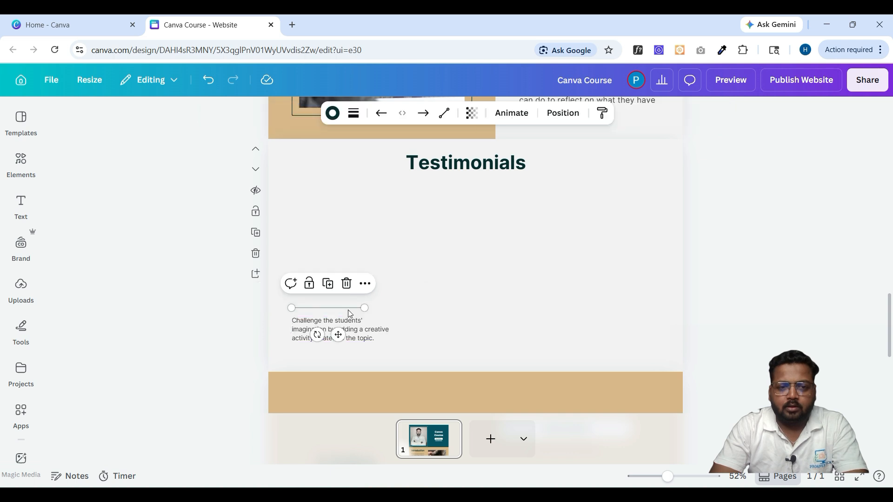
pyautogui.moveTo(350, 313); pyautogui.dragTo(363, 313)
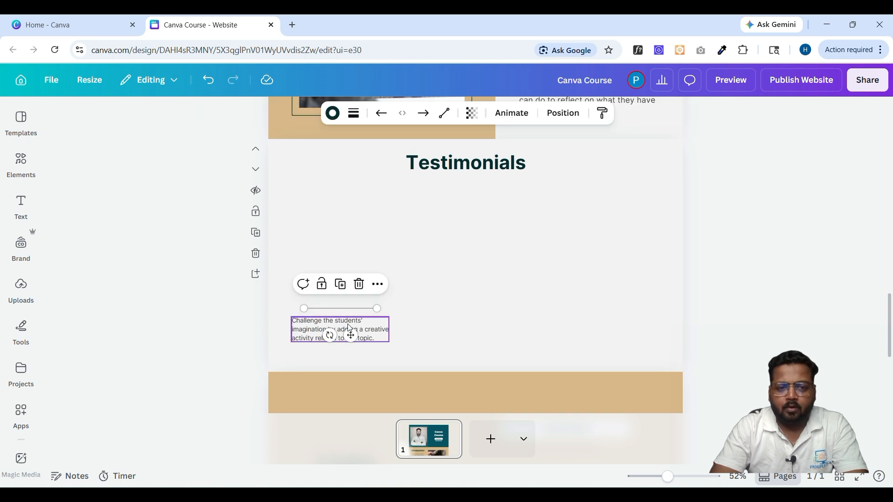
pyautogui.keyDown('shift'); pyautogui.click(348, 328); pyautogui.keyUp('shift')
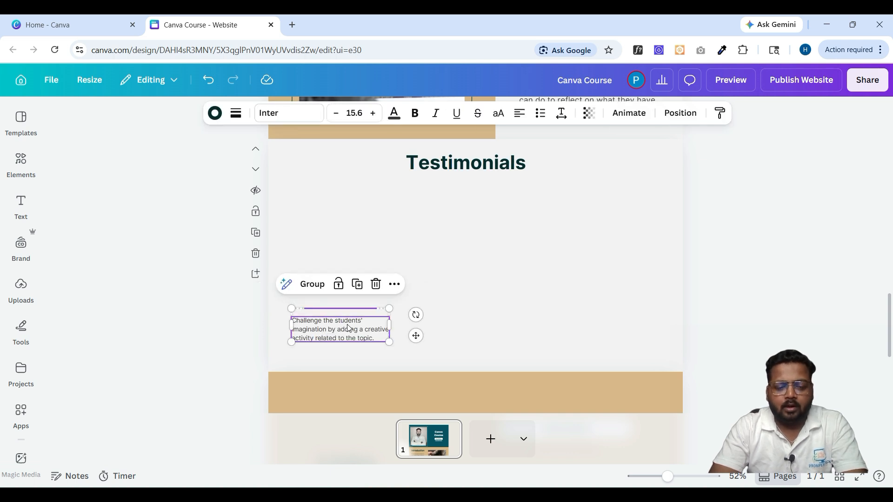
pyautogui.hotkey('ctrl', 'd')
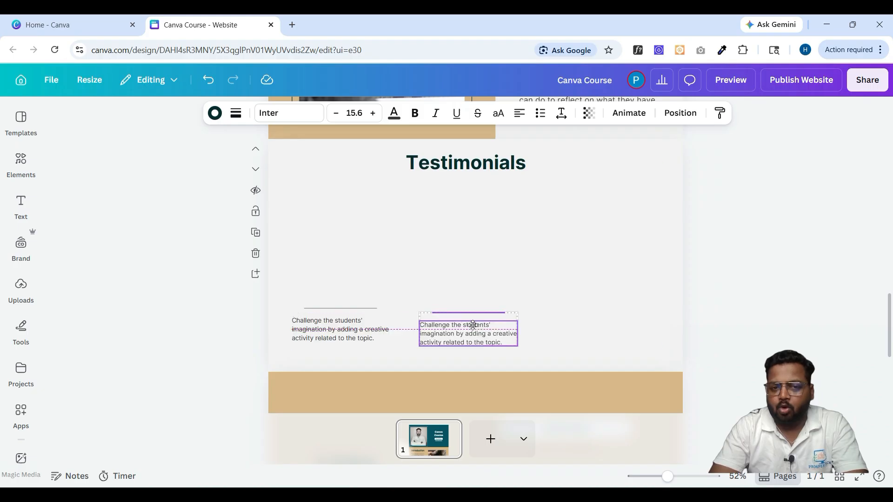
pyautogui.moveTo(472, 325); pyautogui.dragTo(609, 312)
pyautogui.hotkey('ctrl', 'd')
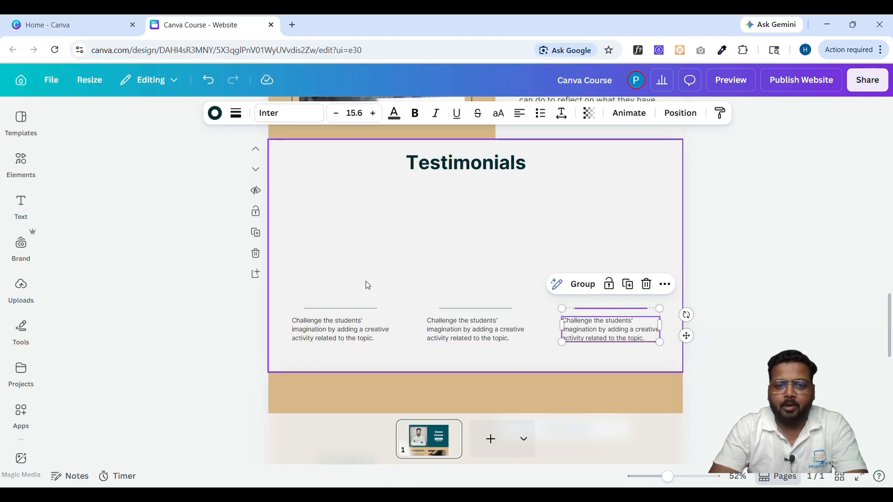
pyautogui.moveTo(328, 310); pyautogui.dragTo(321, 310)
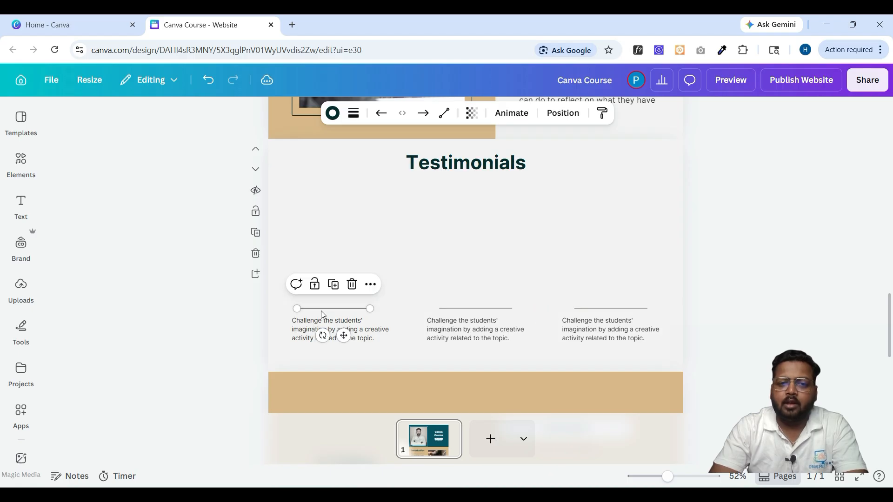
pyautogui.click(464, 362)
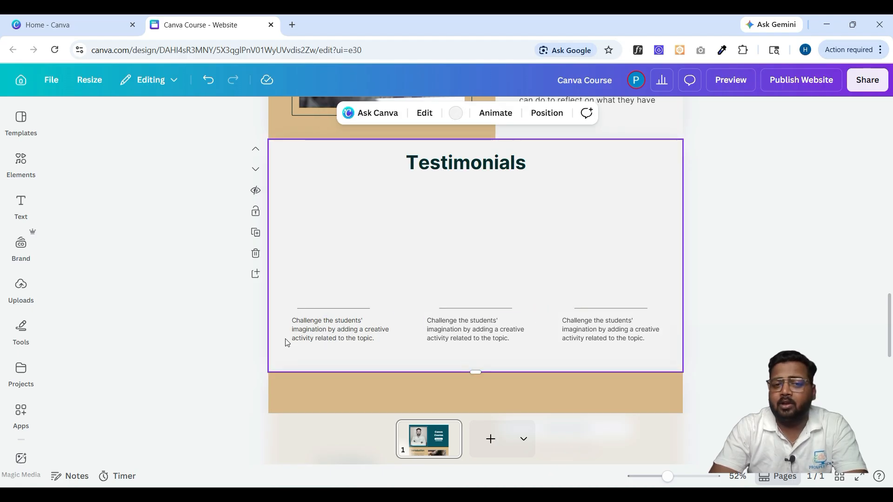
# - Add a paragraph text box with the first reviewer's name above the left column
pyautogui.click(19, 211)
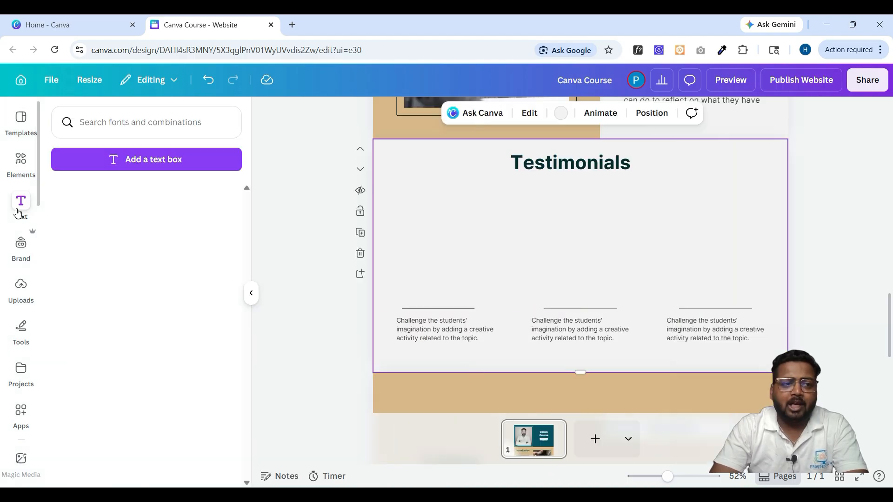
pyautogui.click(120, 162)
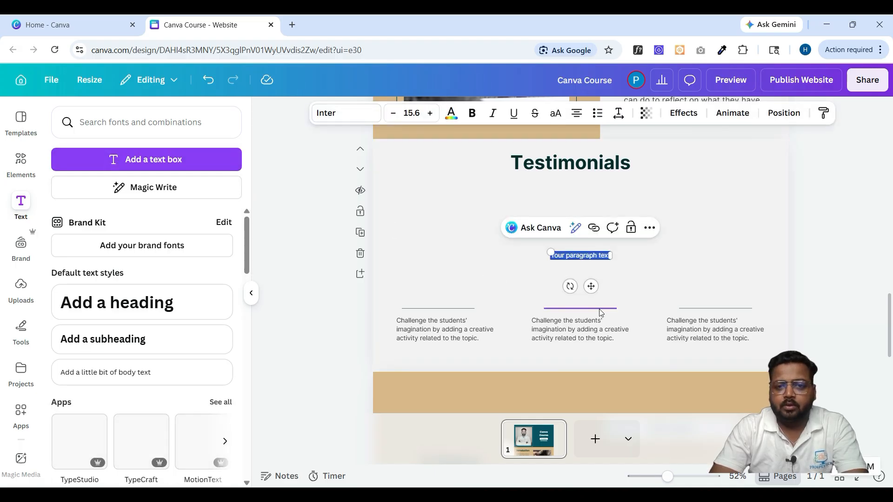
pyautogui.write('Harsh')
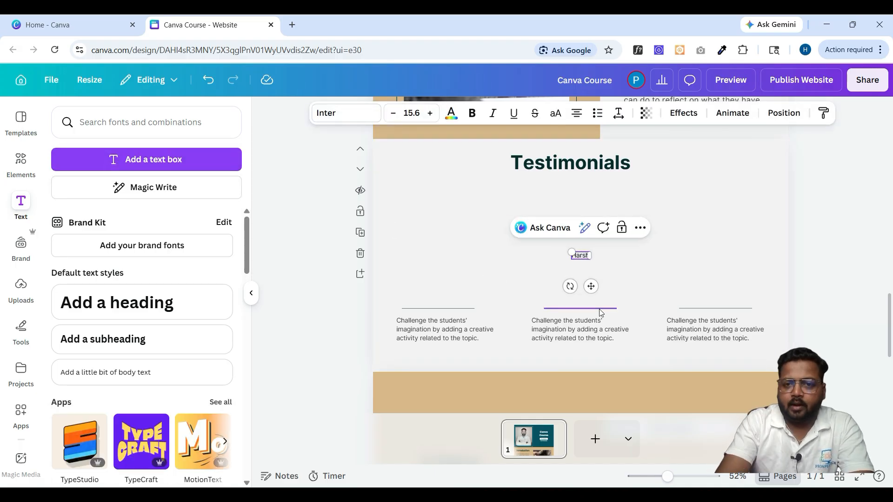
pyautogui.write('a')
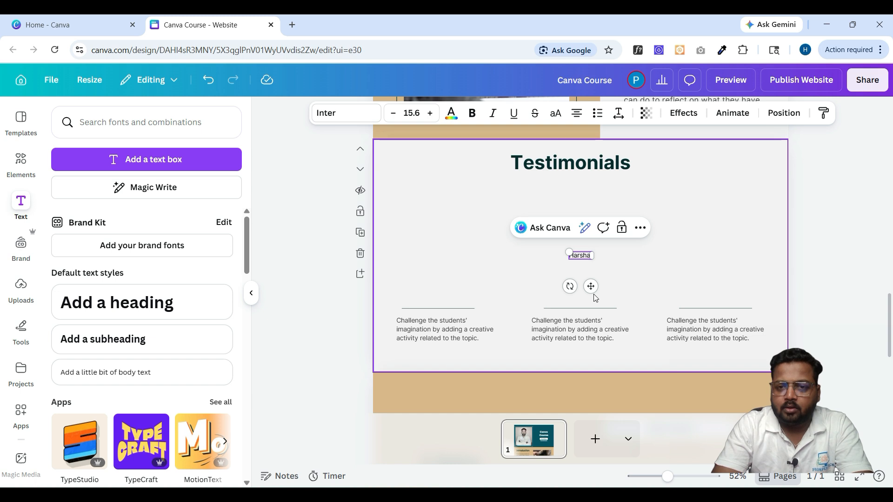
pyautogui.write('l')
pyautogui.moveTo(590, 286); pyautogui.dragTo(565, 322)
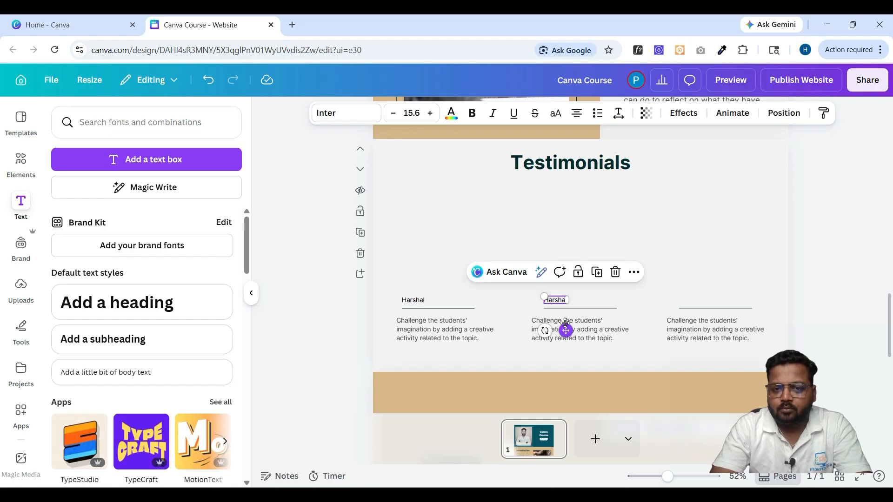
# - Enter the second reviewer's name above the middle column and align it
pyautogui.doubleClick(552, 299)
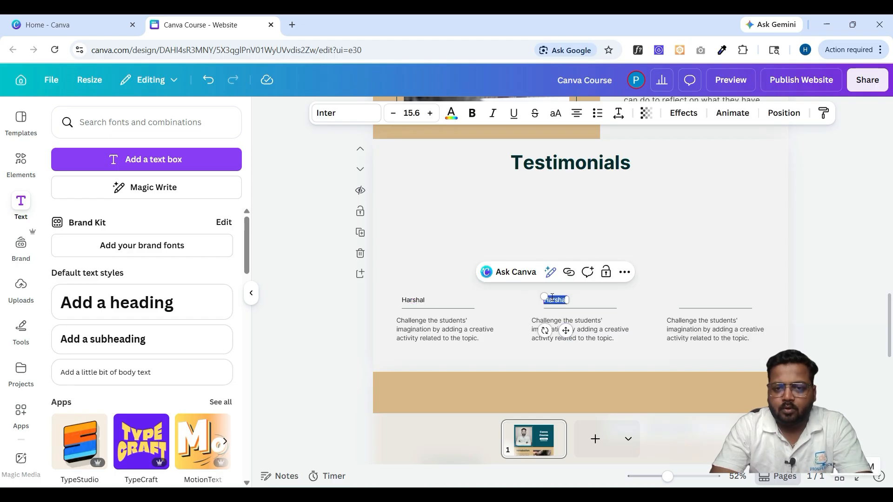
pyautogui.write('Aro')
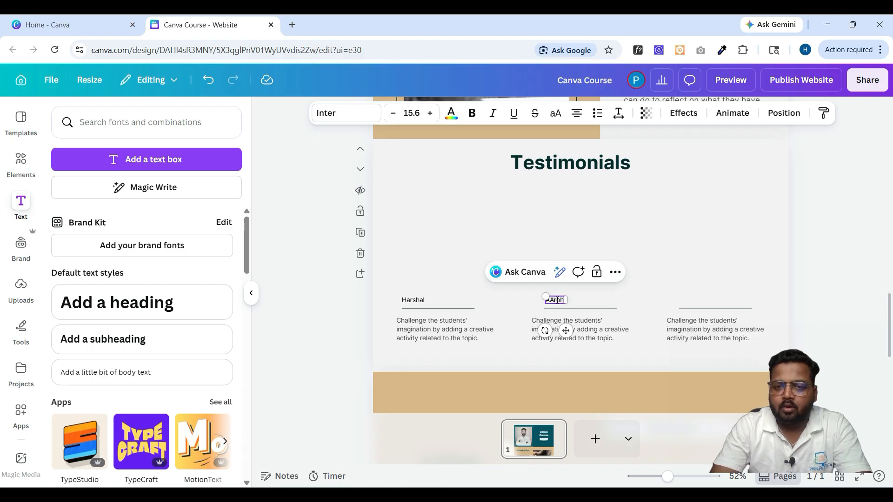
pyautogui.click(626, 304)
pyautogui.click(555, 302)
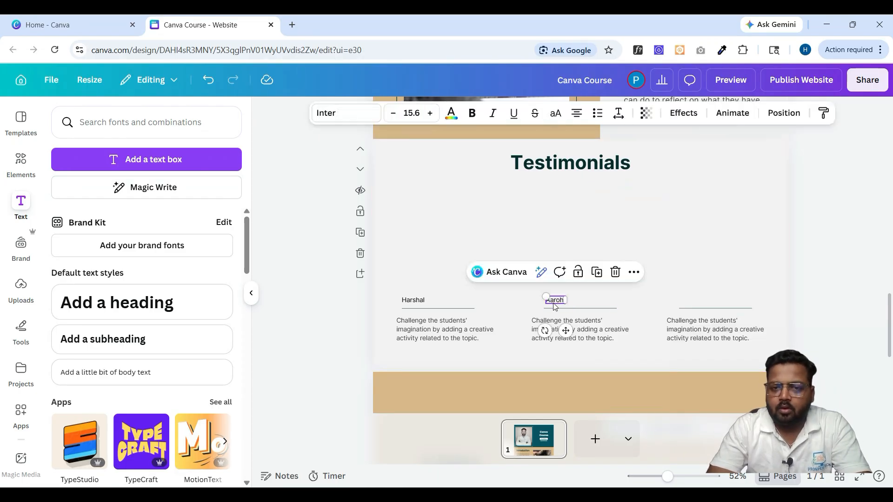
pyautogui.moveTo(565, 330); pyautogui.dragTo(709, 326)
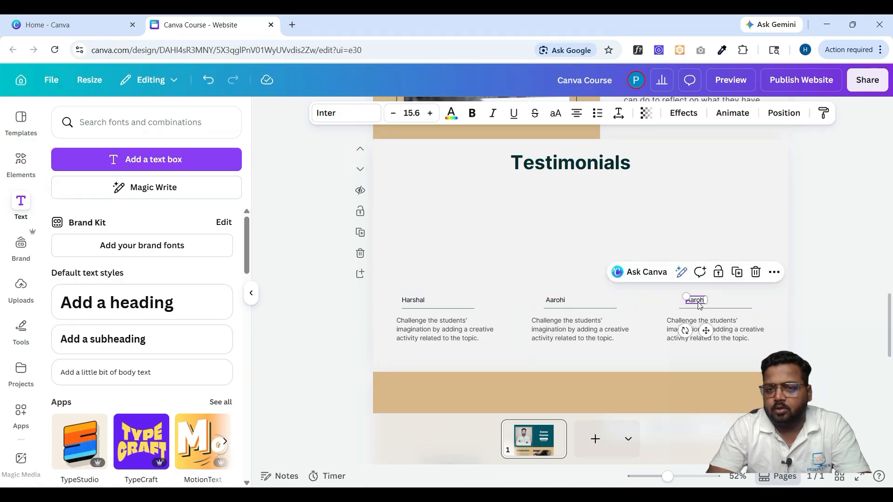
# - Replace the duplicated name in the third column with the third reviewer's name
pyautogui.rightClick(700, 306)
pyautogui.click(693, 305)
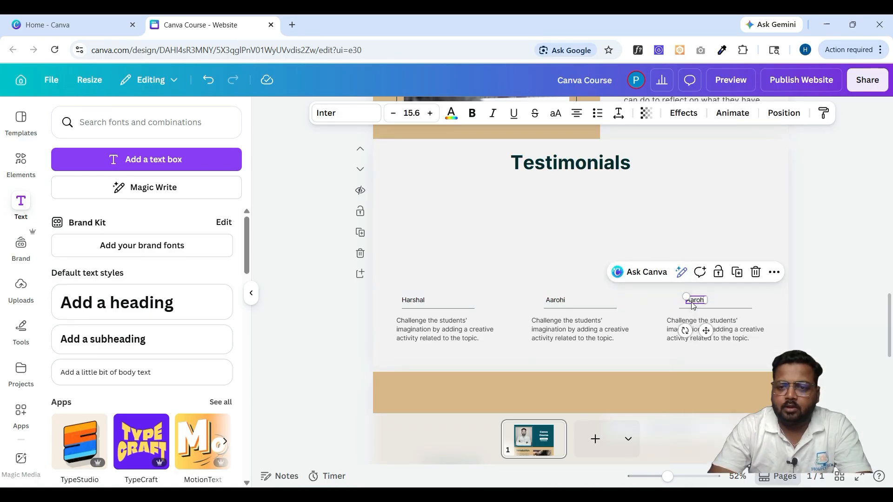
pyautogui.doubleClick(692, 302)
pyautogui.press('BackSpace')
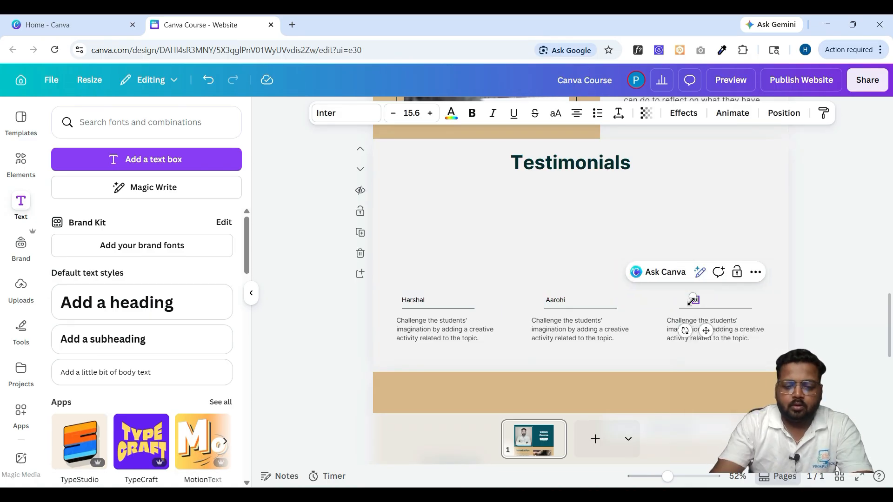
pyautogui.write('DIVIJA')
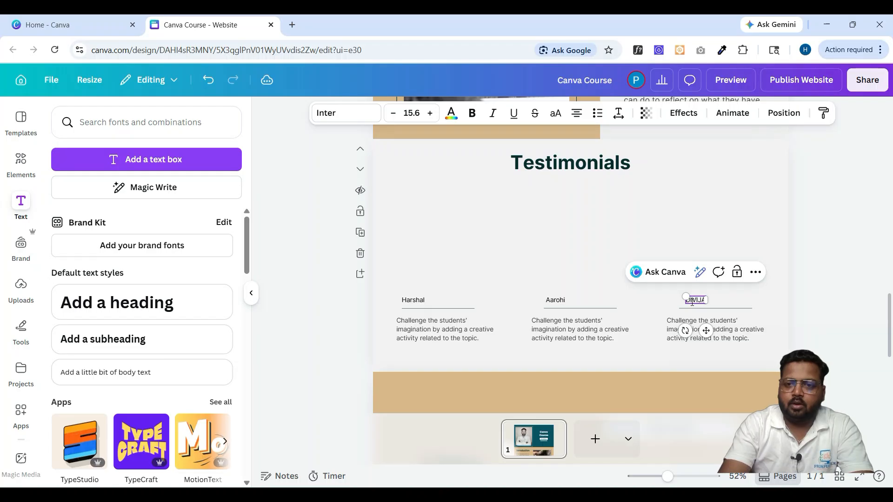
pyautogui.press('BackSpace')
pyautogui.press('BackSpace')
pyautogui.press('BackSpace')
pyautogui.press('BackSpace')
pyautogui.press('BackSpace')
pyautogui.press('BackSpace')
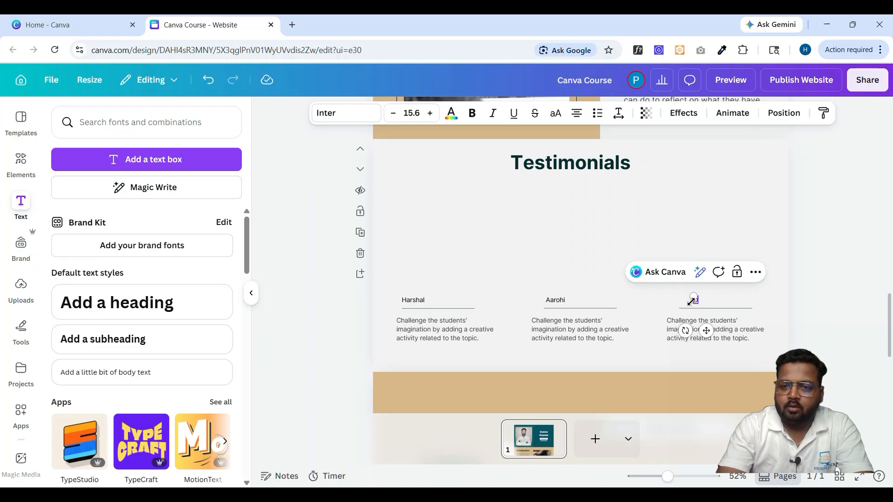
pyautogui.write('Divija')
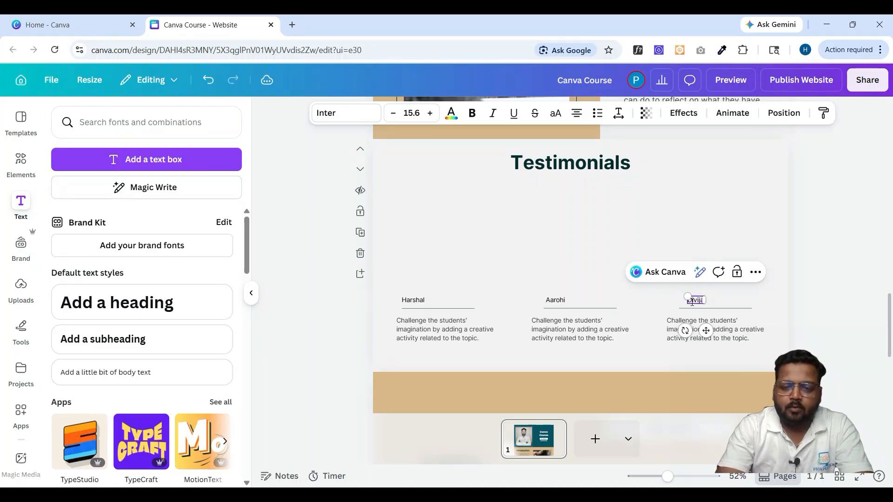
pyautogui.click(813, 268)
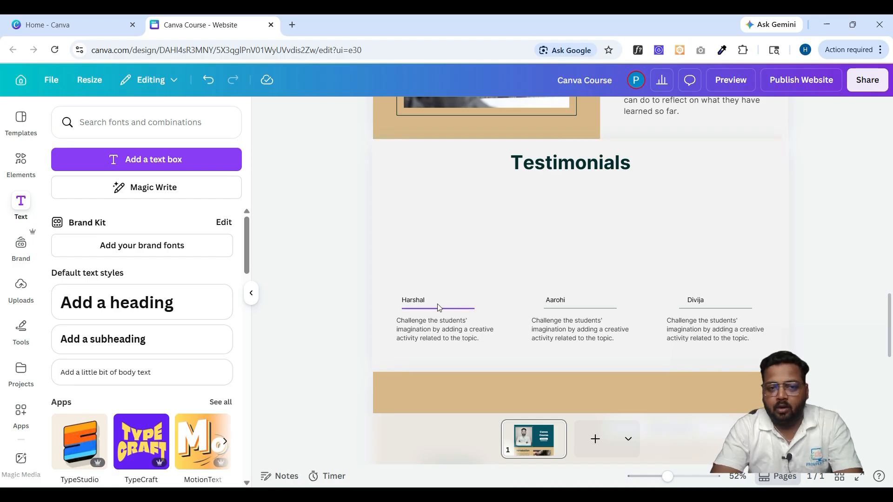
# - Make all three reviewer names bold
pyautogui.click(423, 305)
pyautogui.keyDown('shift'); pyautogui.click(555, 299); pyautogui.keyUp('shift')
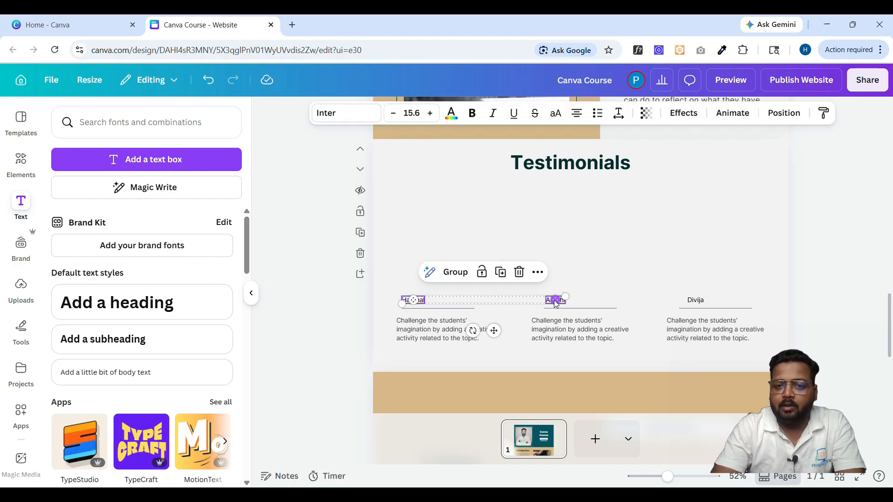
pyautogui.keyDown('shift'); pyautogui.click(695, 300); pyautogui.keyUp('shift')
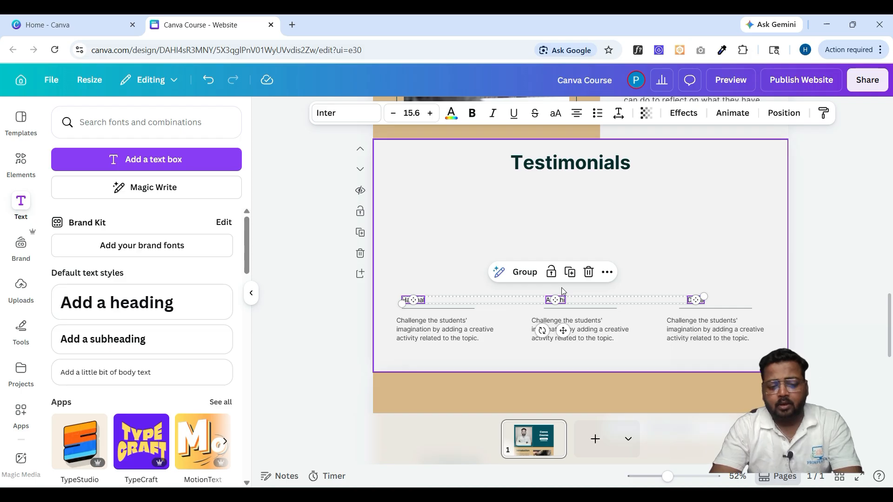
pyautogui.hotkey('ctrl', 'b')
pyautogui.click(642, 250)
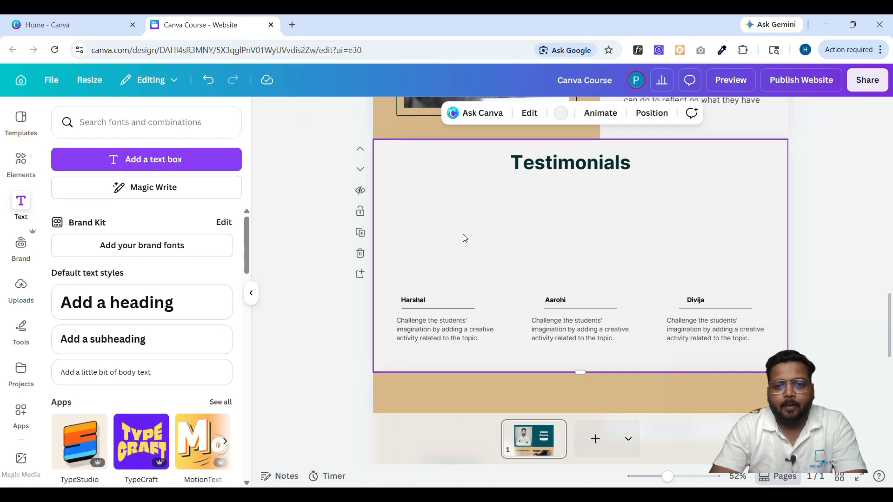
# - Add a circular image frame from Elements > Frames and shrink it to avatar size
pyautogui.click(21, 159)
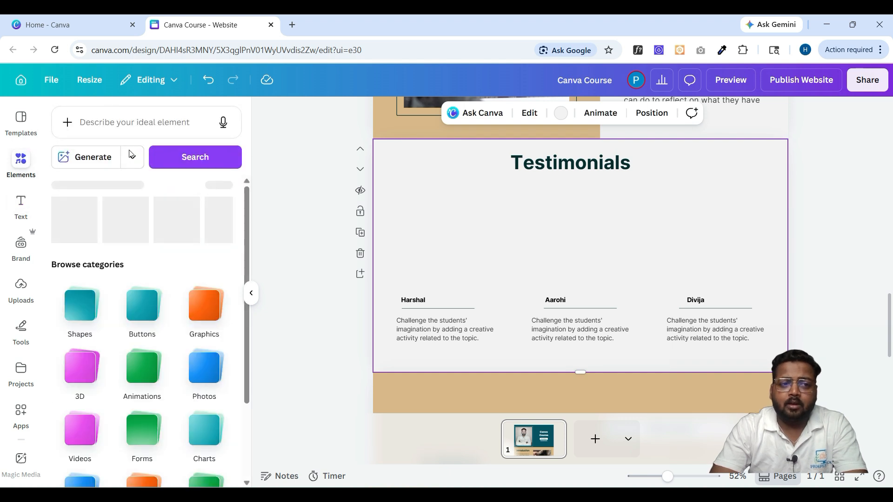
pyautogui.scroll(-2, 149, 358)
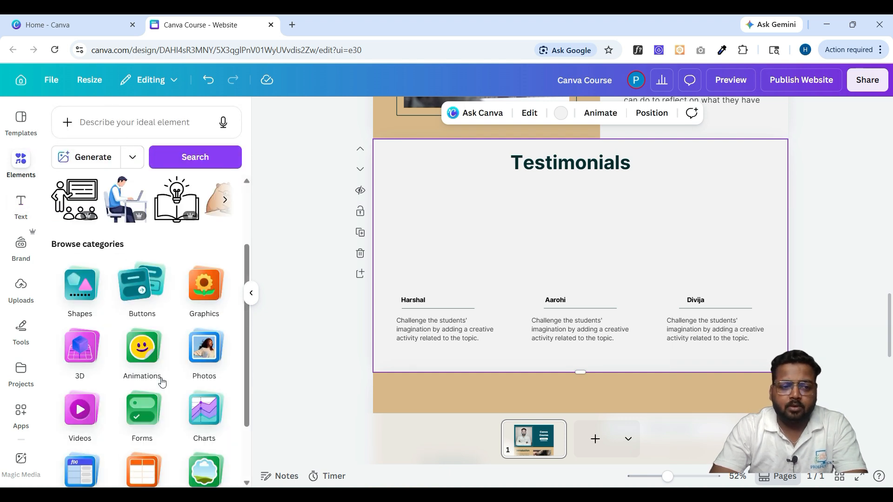
pyautogui.scroll(-1, 189, 365)
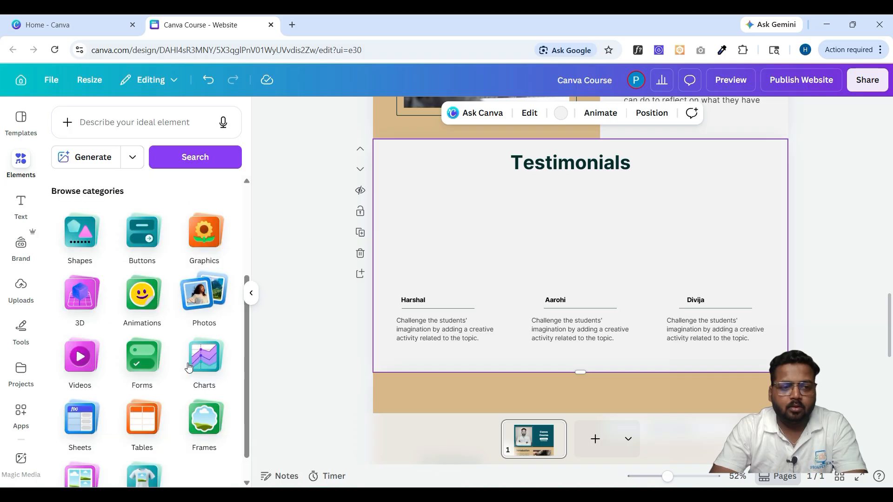
pyautogui.scroll(3, 188, 368)
pyautogui.scroll(-4, 189, 368)
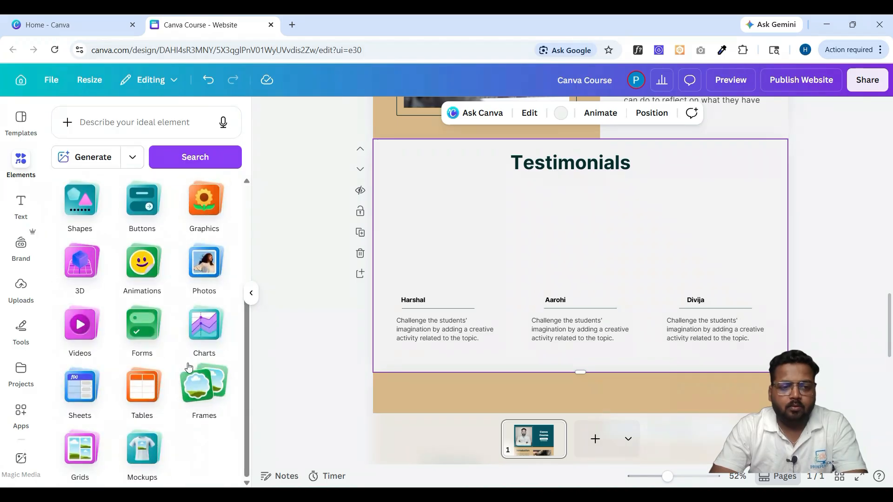
pyautogui.click(195, 402)
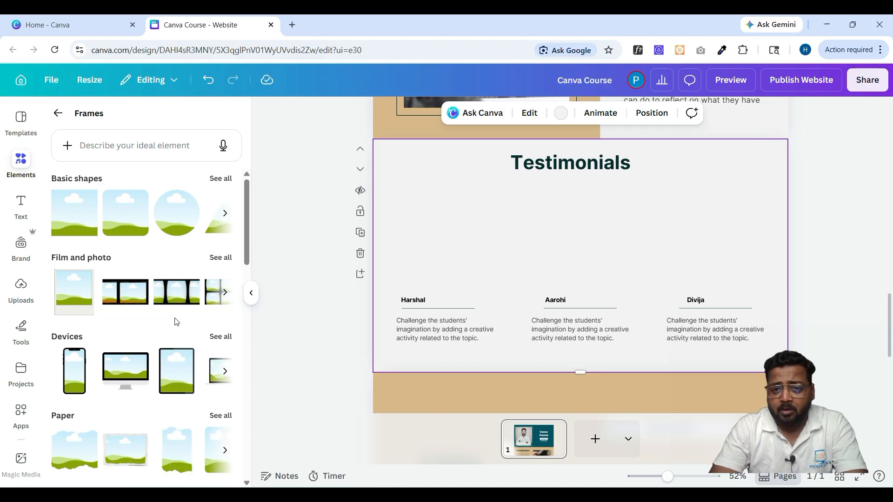
pyautogui.click(161, 218)
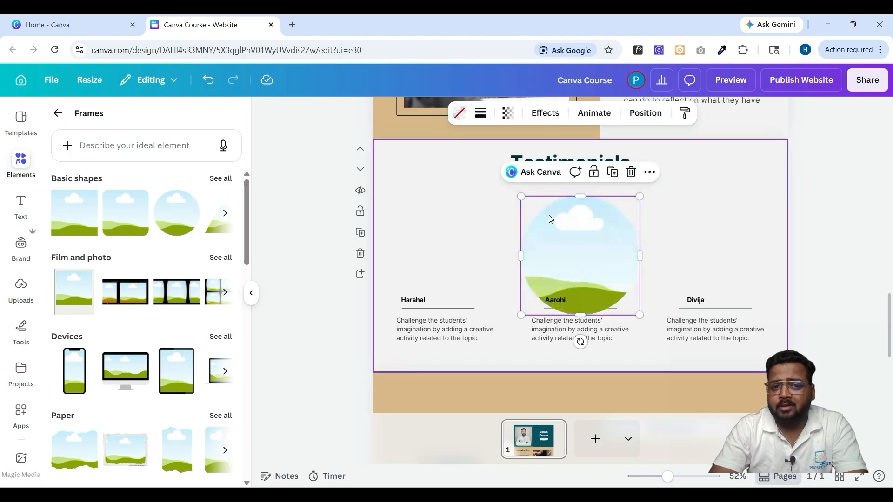
pyautogui.moveTo(518, 195); pyautogui.dragTo(572, 246)
# - Place circle frames above Harshal, Aarohi and Divija using duplicated copies
pyautogui.moveTo(441, 242); pyautogui.dragTo(415, 252)
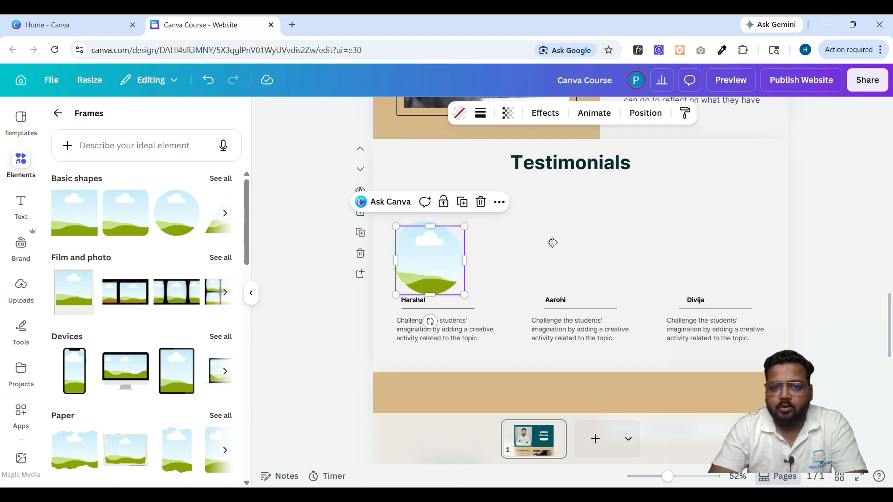
pyautogui.hotkey('ctrl', 'd')
pyautogui.moveTo(552, 242); pyautogui.dragTo(690, 248)
pyautogui.hotkey('ctrl', 'd')
pyautogui.moveTo(577, 252); pyautogui.dragTo(574, 252)
# - Nudge the Testimonials heading slightly lower
pyautogui.click(688, 168)
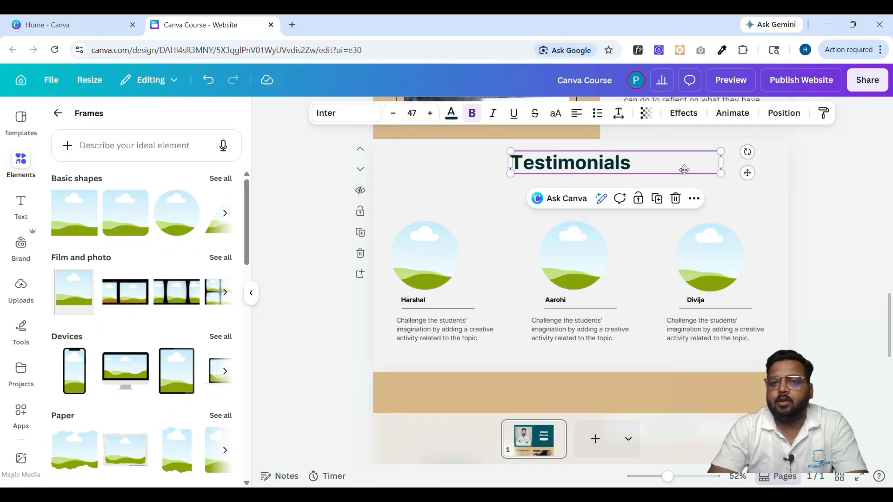
pyautogui.moveTo(684, 170); pyautogui.dragTo(685, 176)
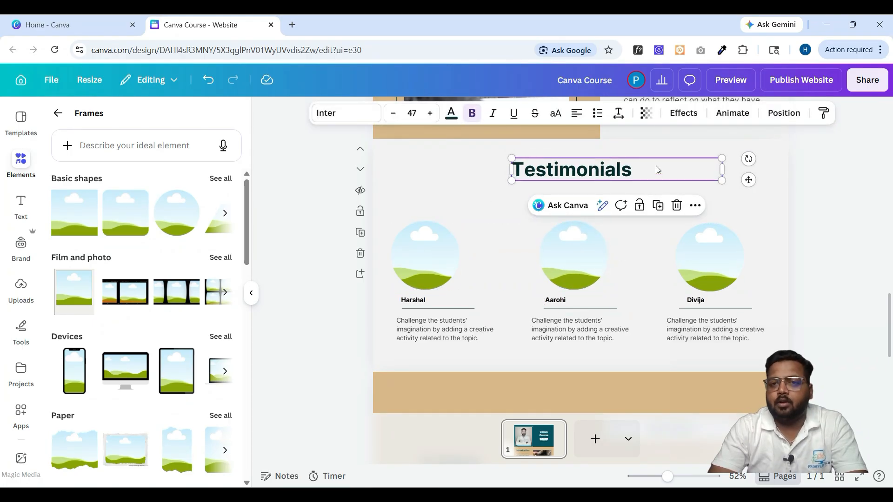
pyautogui.click(332, 184)
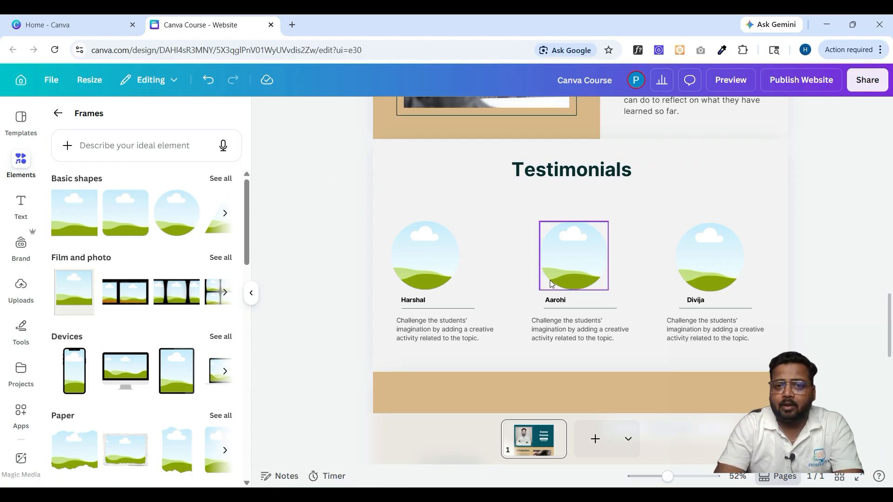
# - Check the mobile preview in the Publish Website panel, then expand to the full-size preview
pyautogui.click(801, 86)
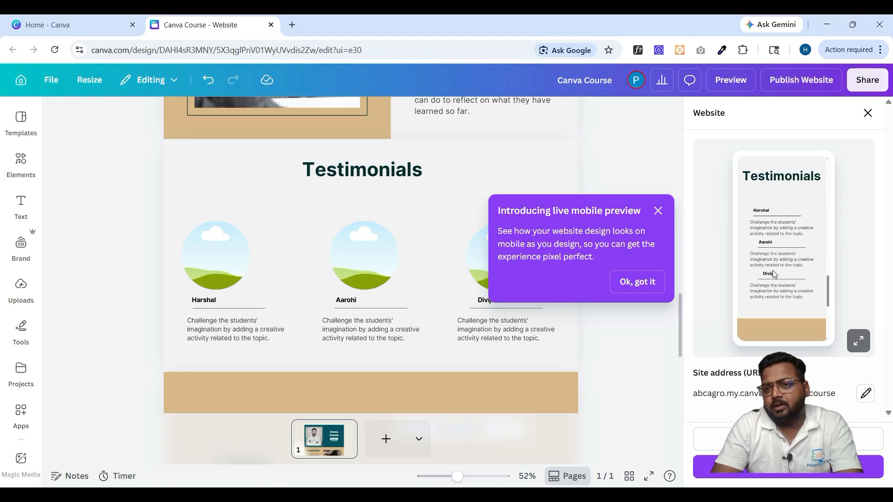
pyautogui.scroll(-2, 773, 273)
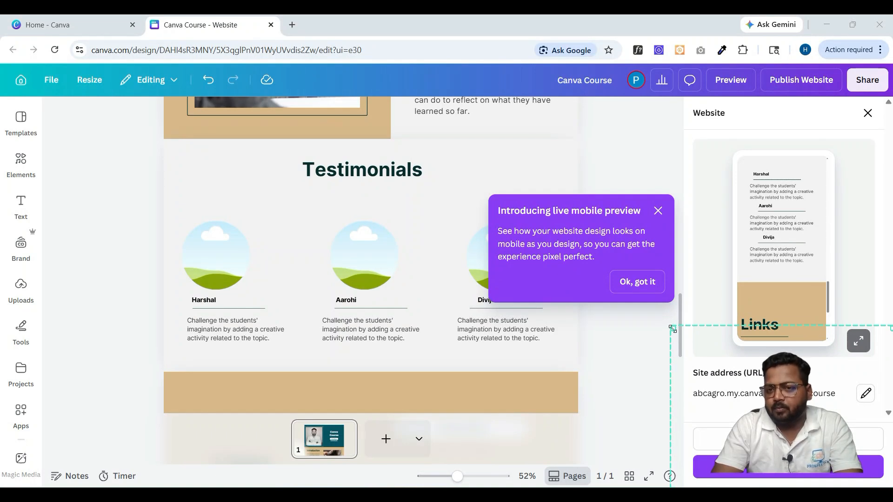
pyautogui.moveTo(684, 342); pyautogui.dragTo(710, 361)
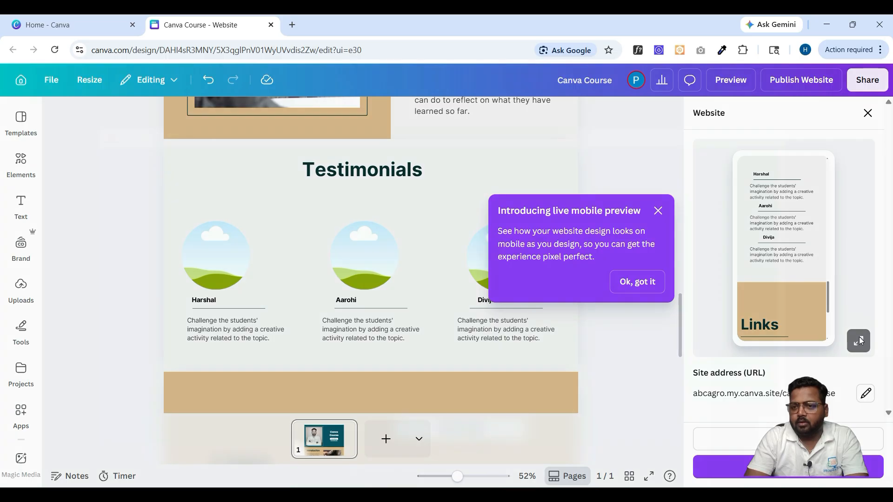
pyautogui.click(858, 337)
# - Scroll the desktop preview down to the Testimonials and Links sections
pyautogui.scroll(-1, 468, 293)
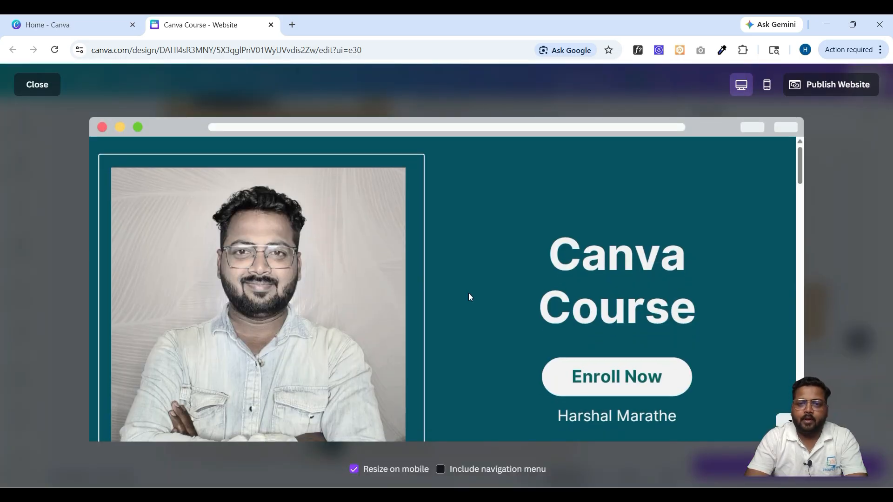
pyautogui.scroll(-10, 467, 293)
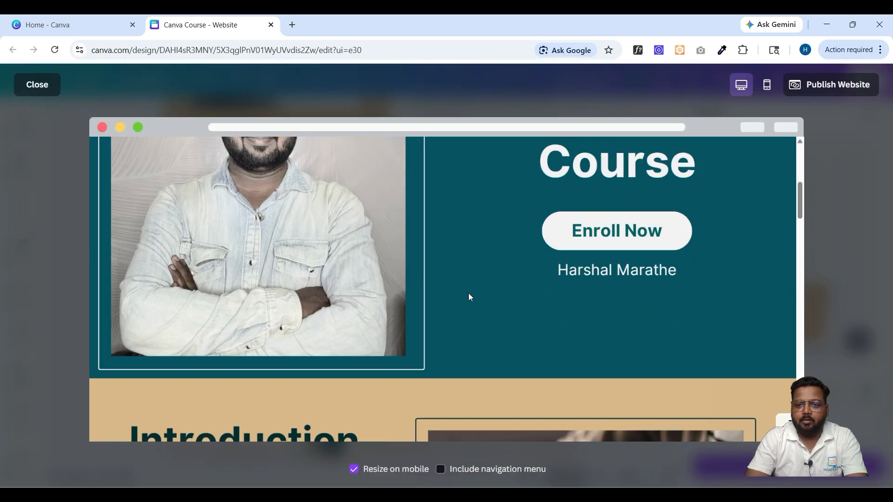
pyautogui.scroll(-3, 467, 293)
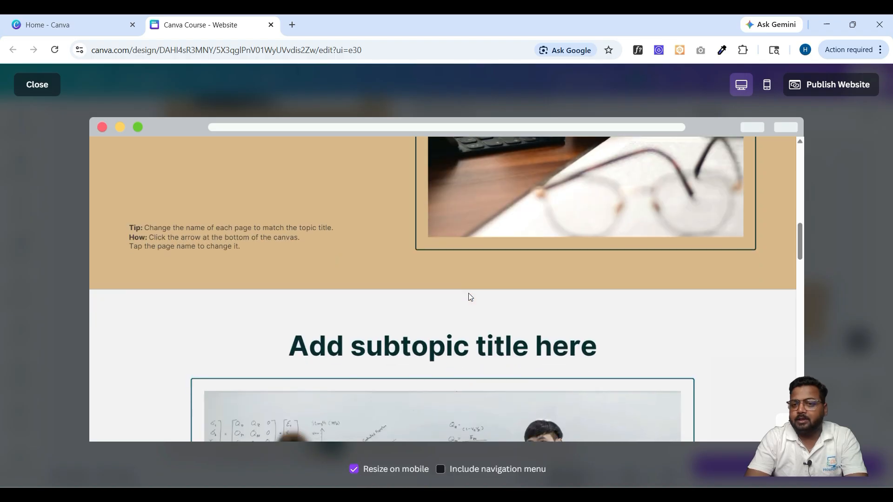
pyautogui.scroll(-3, 469, 295)
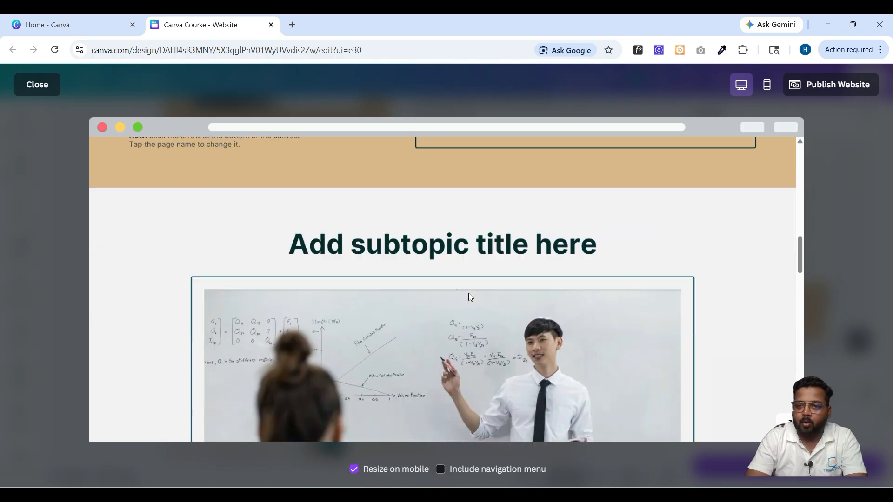
pyautogui.scroll(-10, 469, 297)
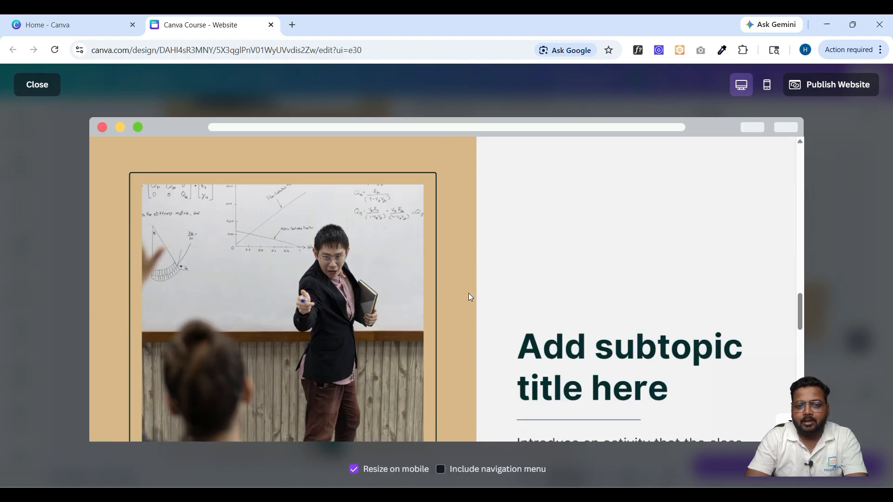
pyautogui.scroll(-3, 469, 297)
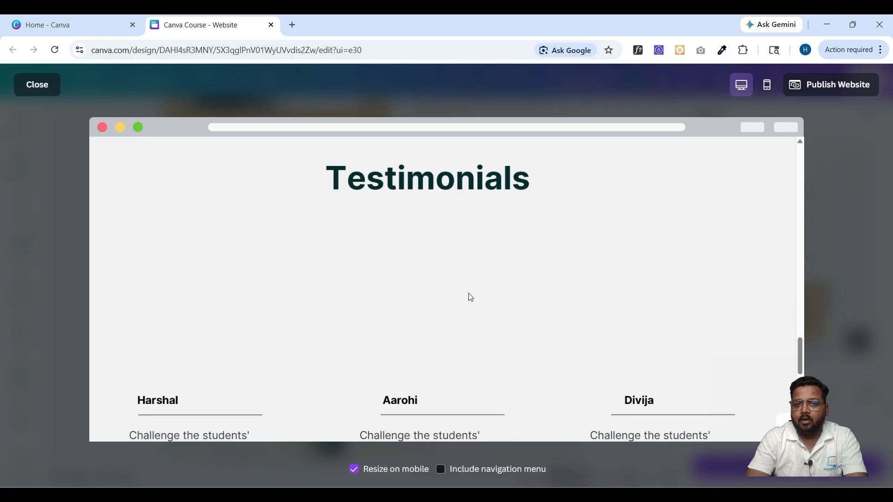
pyautogui.scroll(-2, 469, 296)
pyautogui.scroll(-2, 468, 297)
pyautogui.scroll(1, 469, 297)
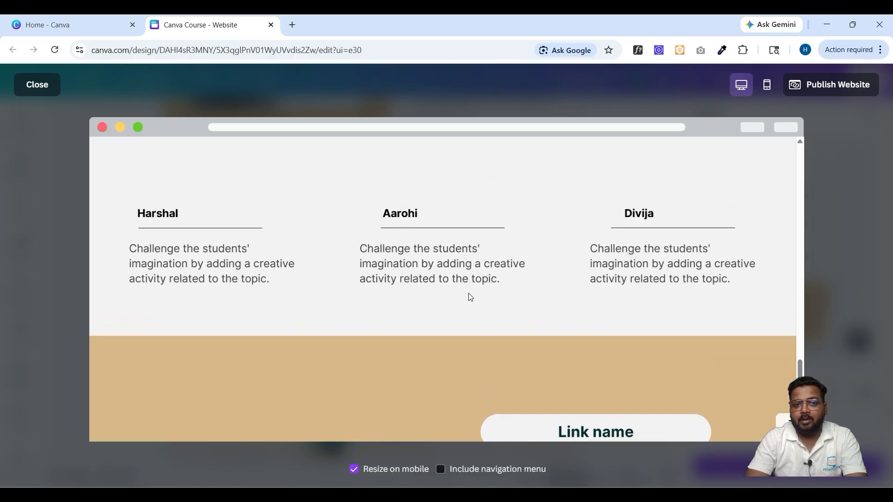
pyautogui.scroll(2, 470, 297)
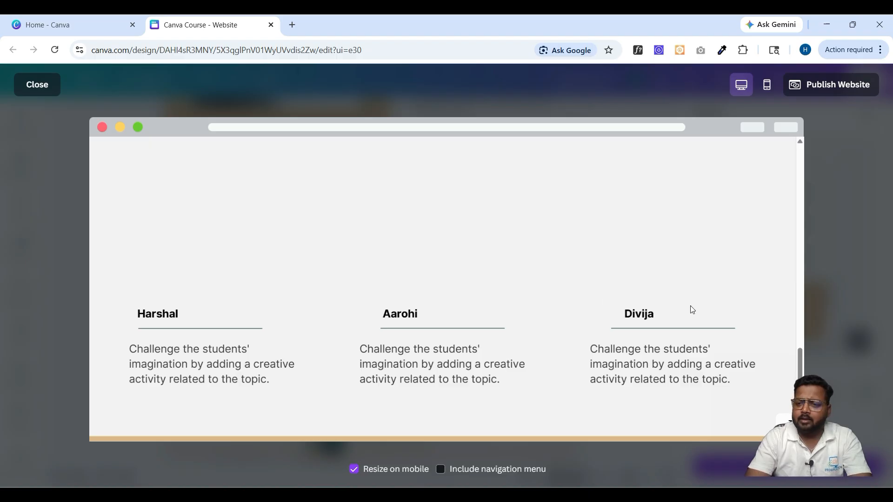
pyautogui.scroll(1, 575, 330)
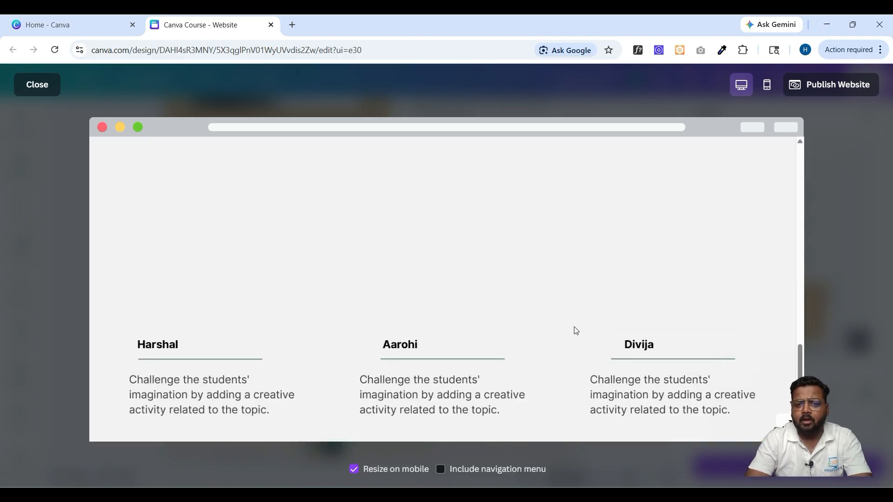
pyautogui.scroll(-6, 576, 330)
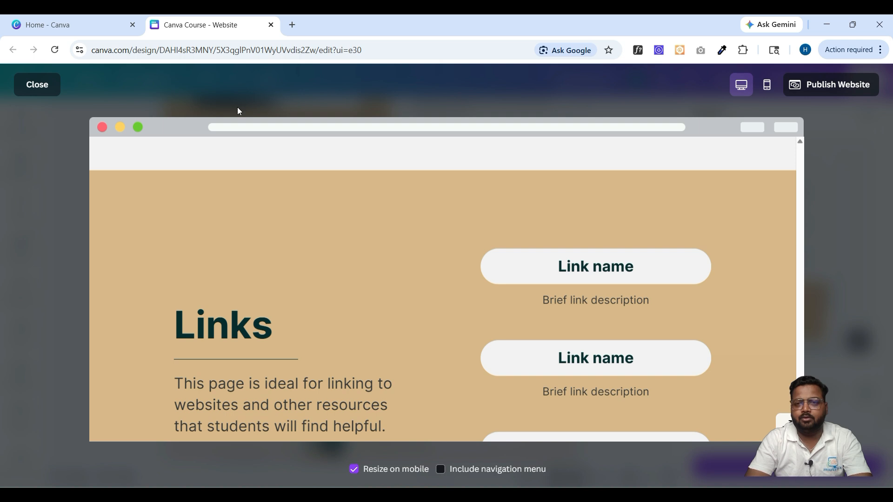
# - Close the preview and edit the site address path 'canva-course'
pyautogui.click(37, 84)
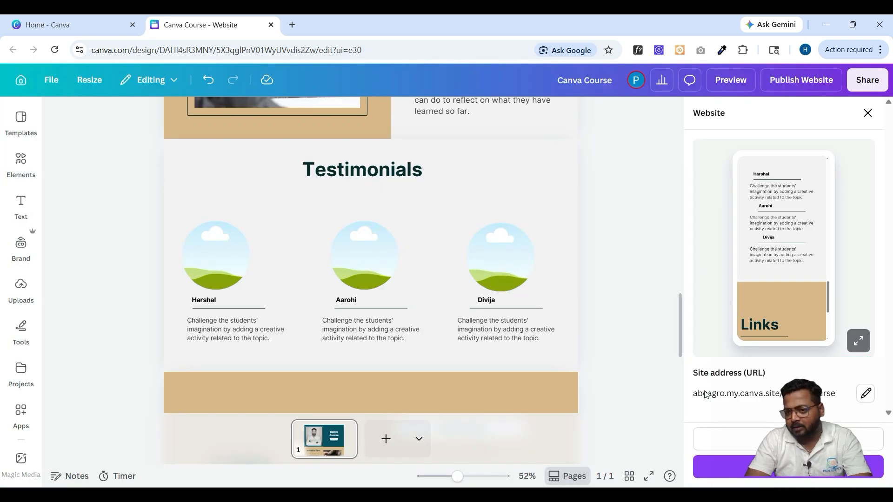
pyautogui.moveTo(844, 460); pyautogui.dragTo(672, 457)
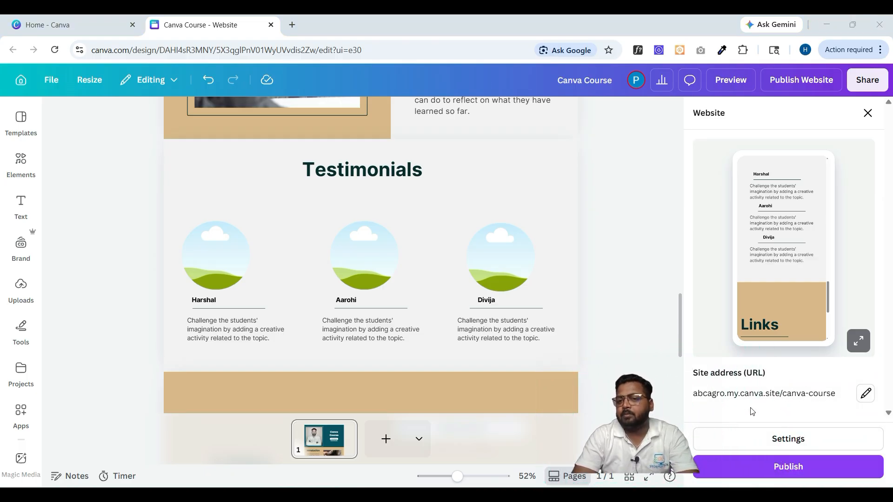
pyautogui.click(867, 396)
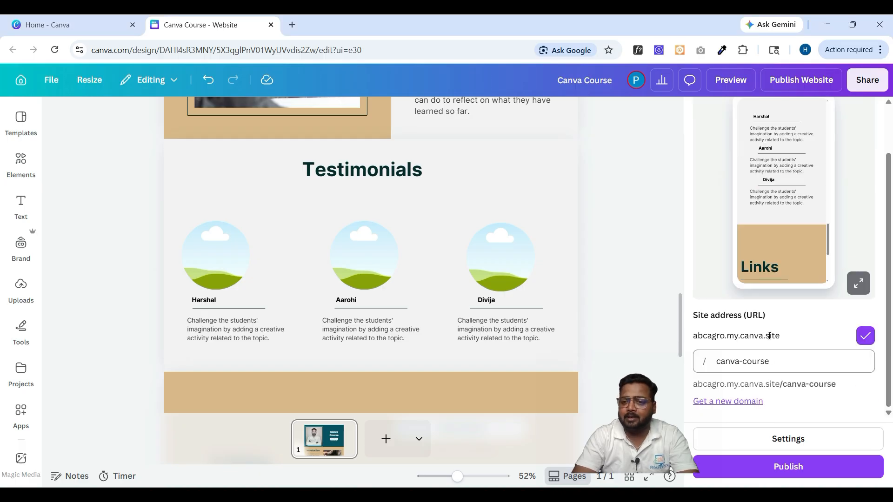
pyautogui.click(797, 362)
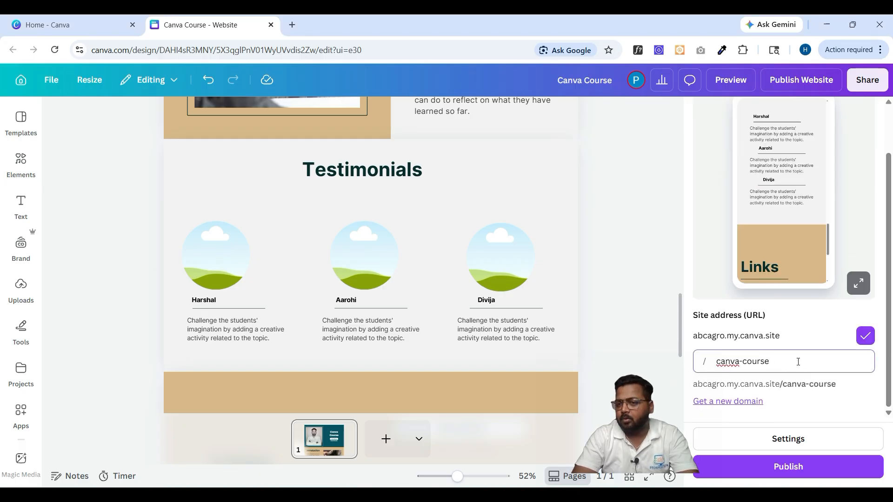
# - Look at the custom-domain offer and dismiss it, keeping the /canva-course address
pyautogui.click(789, 400)
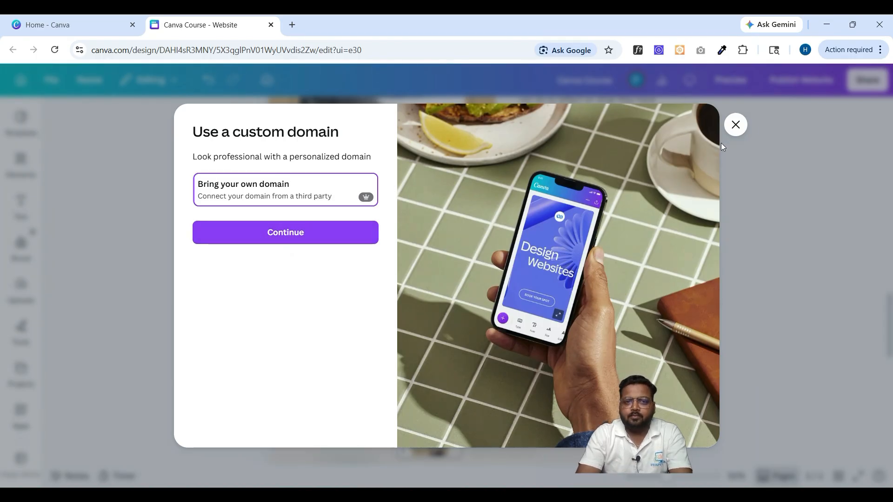
pyautogui.click(735, 131)
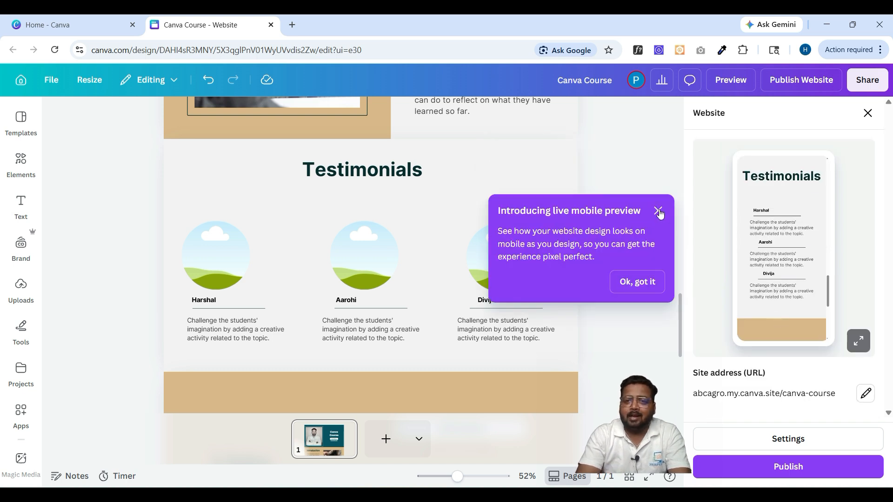
pyautogui.click(658, 211)
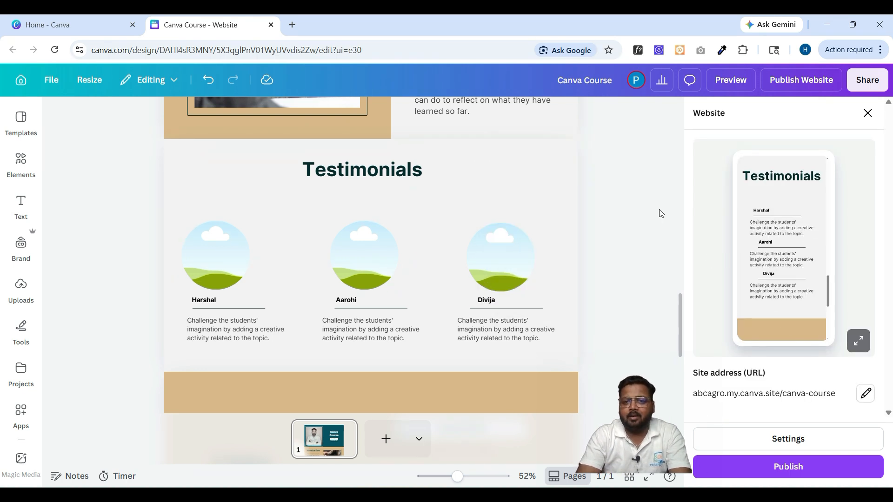
pyautogui.scroll(12, 607, 204)
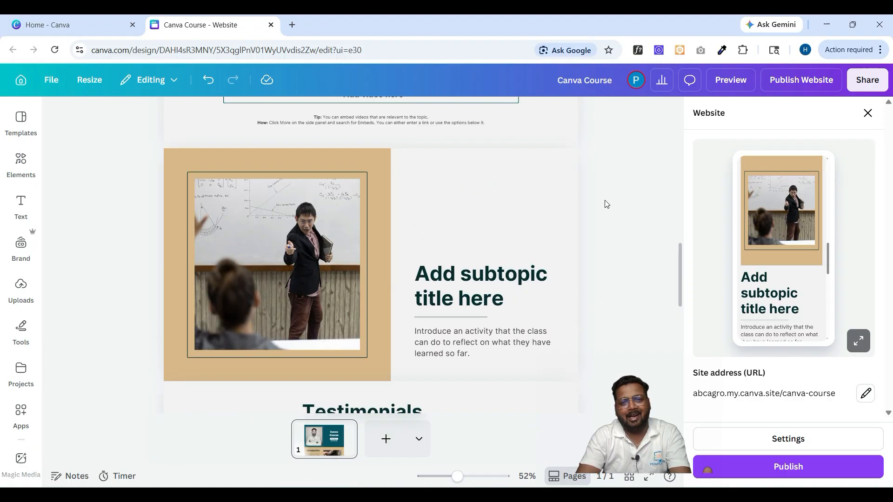
pyautogui.scroll(10, 607, 204)
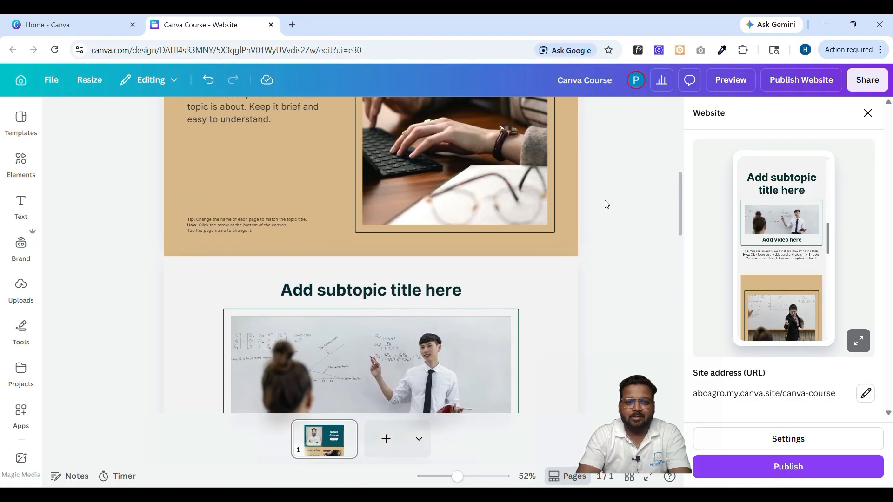
pyautogui.scroll(2, 607, 204)
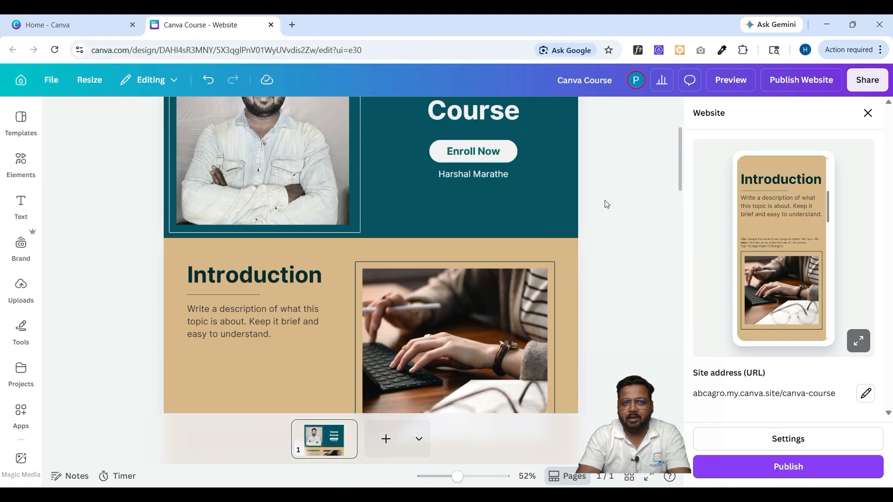
pyautogui.scroll(-4, 606, 204)
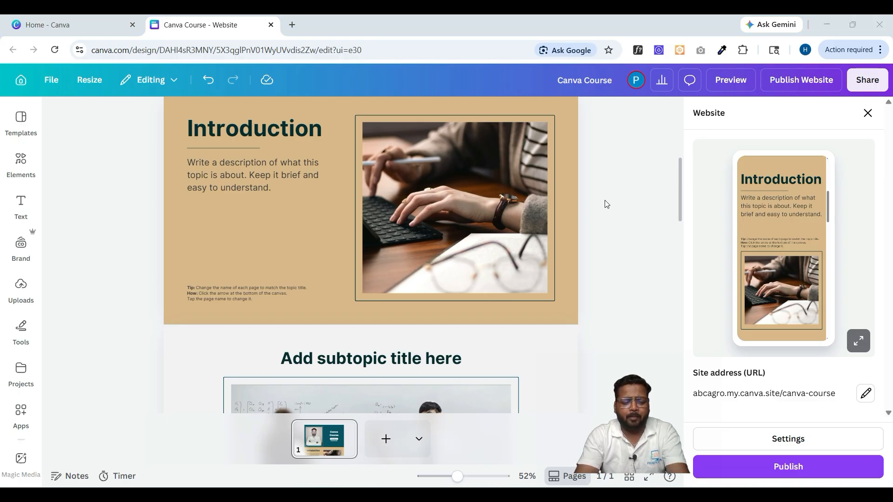
# - Launch Paint from Windows search by typing 'paint'
pyautogui.press('super')
pyautogui.write('paint')
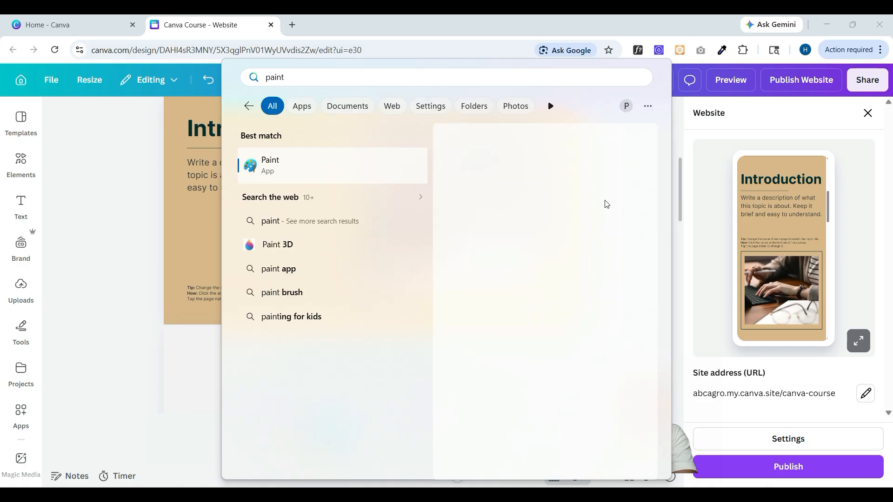
pyautogui.press('Escape')
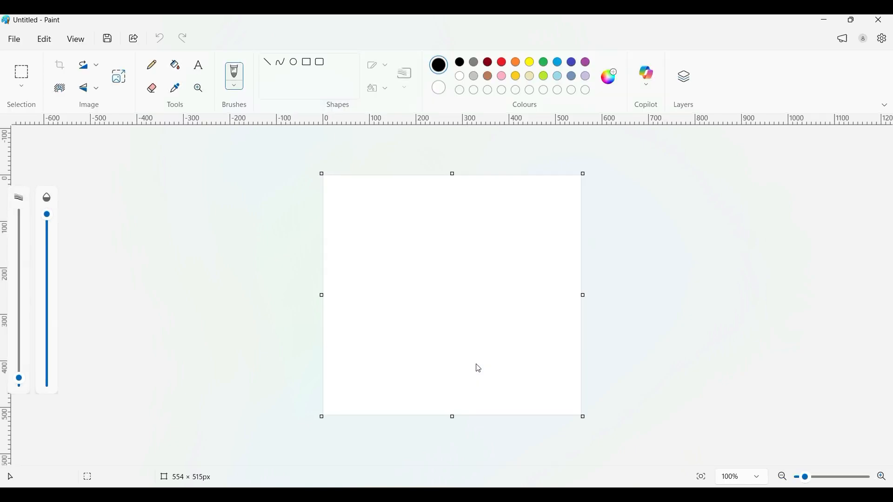
# - Draw rectangles for the outer page frame, a header bar and a small header square
pyautogui.click(307, 62)
pyautogui.moveTo(341, 195); pyautogui.dragTo(567, 404)
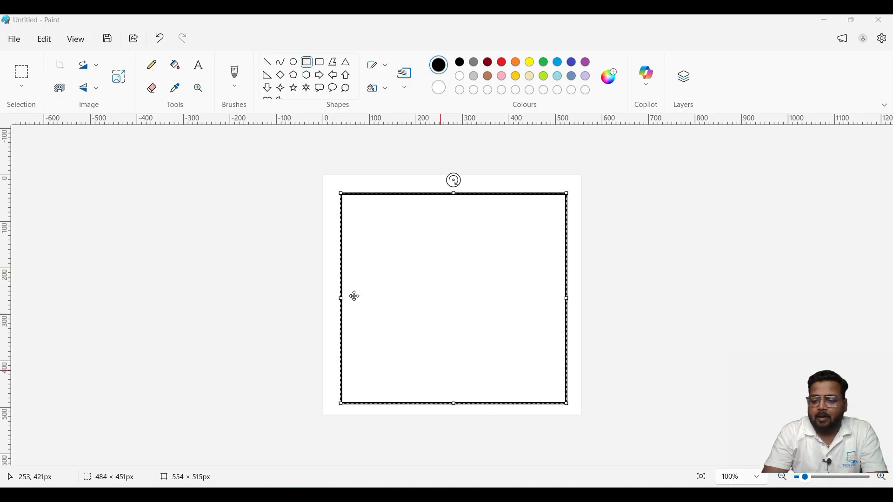
pyautogui.click(576, 263)
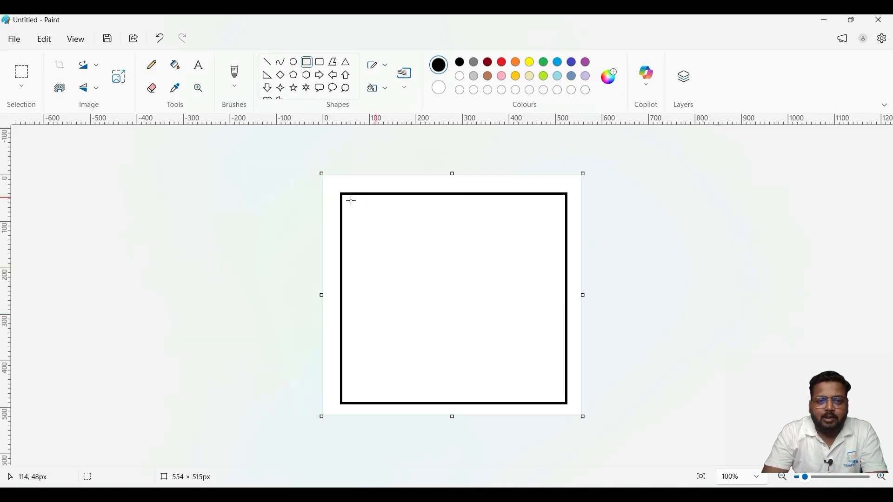
pyautogui.moveTo(348, 200); pyautogui.dragTo(562, 237)
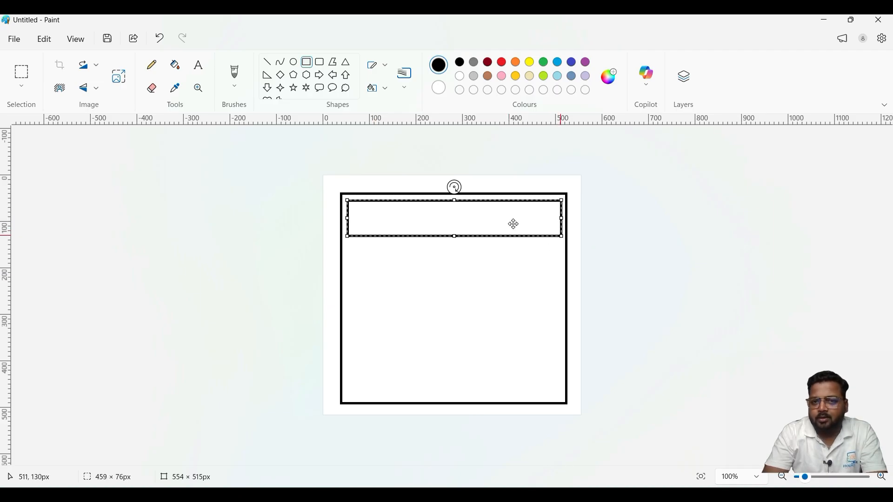
pyautogui.click(379, 310)
pyautogui.moveTo(354, 204); pyautogui.dragTo(559, 234)
pyautogui.click(395, 213)
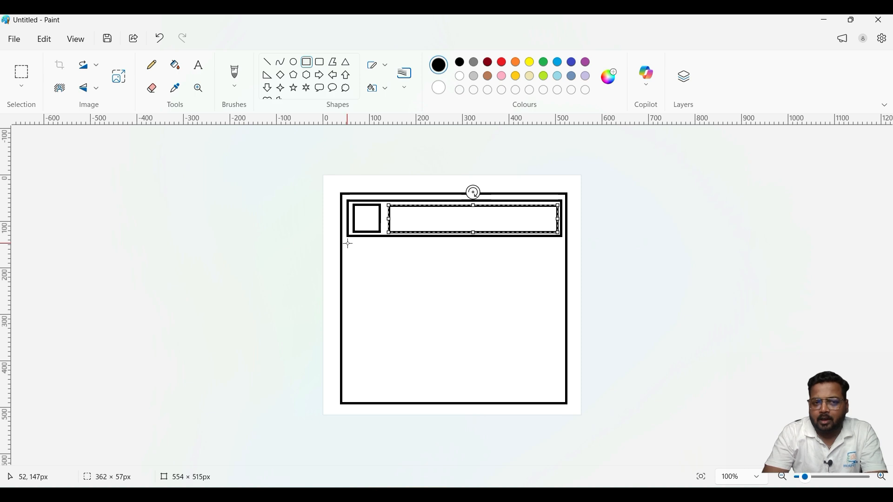
# - Add the wide header box and a middle content panel across the page
pyautogui.moveTo(348, 243); pyautogui.dragTo(372, 284)
pyautogui.click(430, 295)
pyautogui.moveTo(430, 295); pyautogui.dragTo(561, 311)
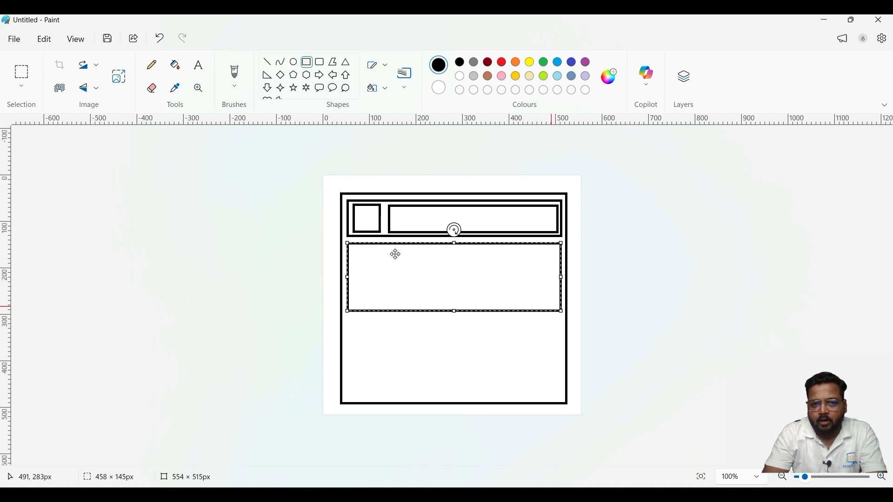
pyautogui.click(297, 243)
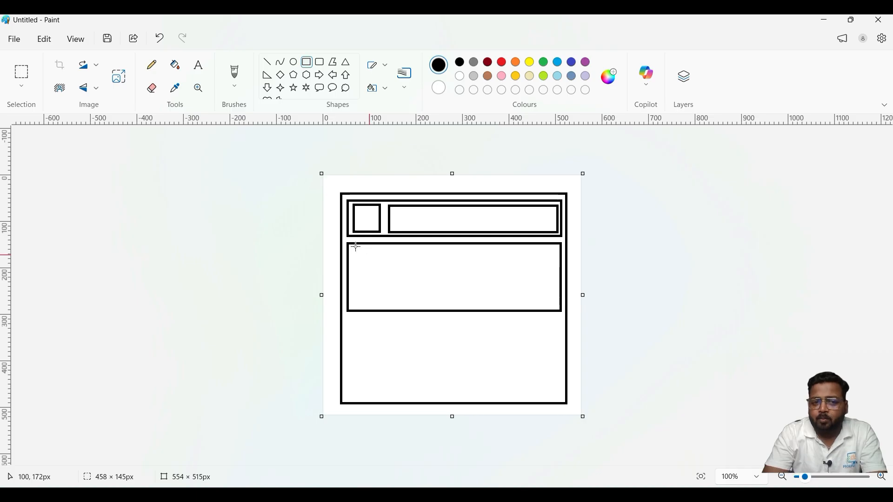
# - Draw left and right boxes in the middle panel and a lower panel beneath
pyautogui.moveTo(351, 245); pyautogui.dragTo(418, 307)
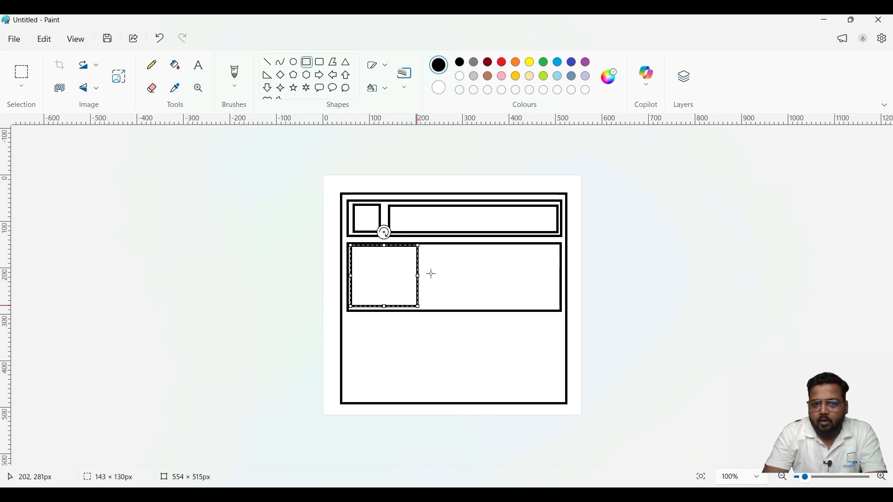
pyautogui.moveTo(427, 247); pyautogui.dragTo(557, 305)
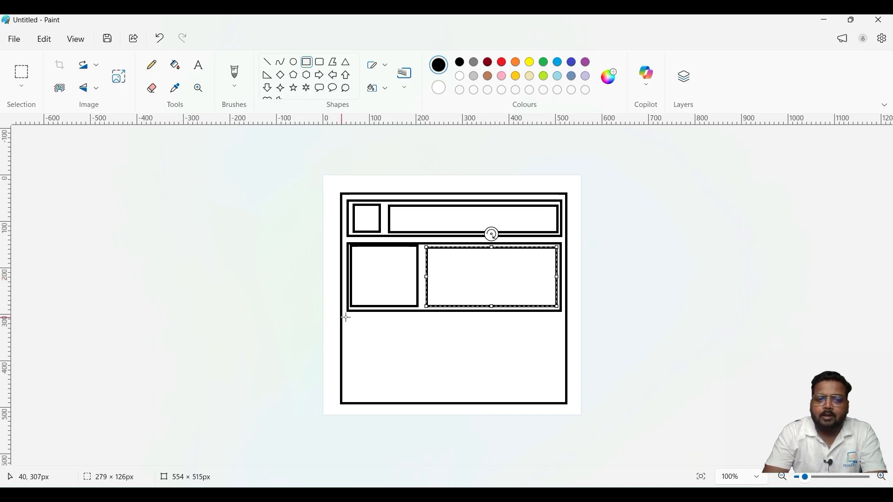
pyautogui.moveTo(347, 318); pyautogui.dragTo(563, 379)
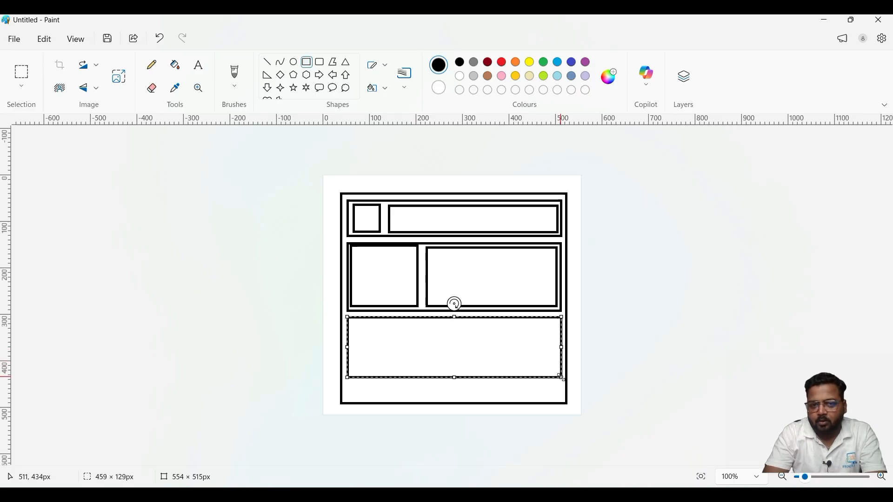
# - Draw two small side-by-side boxes in the lower panel and a thin footer strip
pyautogui.click(302, 323)
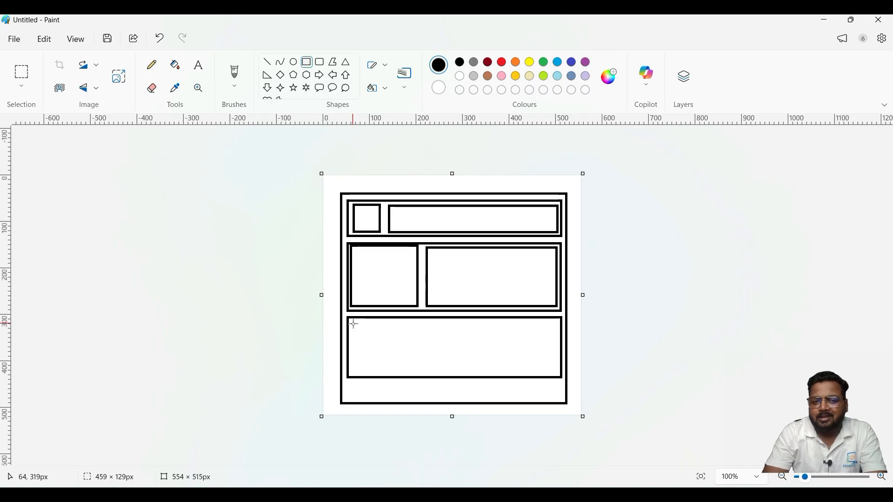
pyautogui.moveTo(352, 322); pyautogui.dragTo(389, 371)
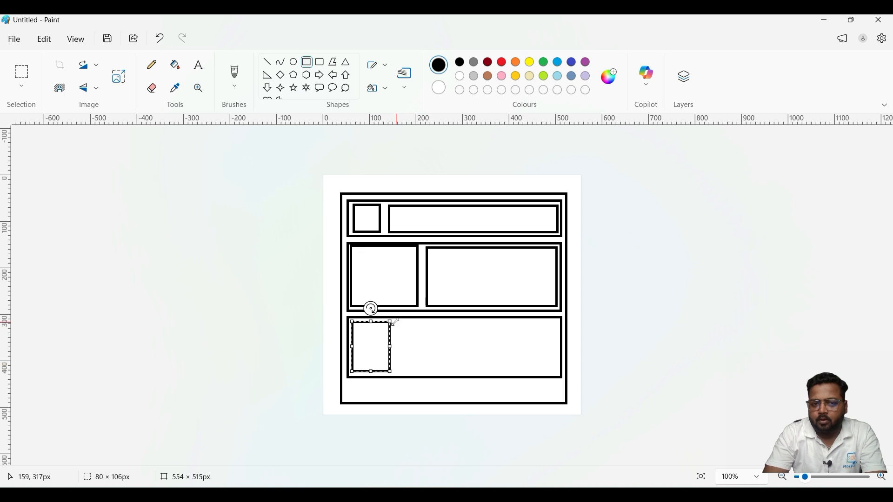
pyautogui.moveTo(394, 321); pyautogui.dragTo(435, 372)
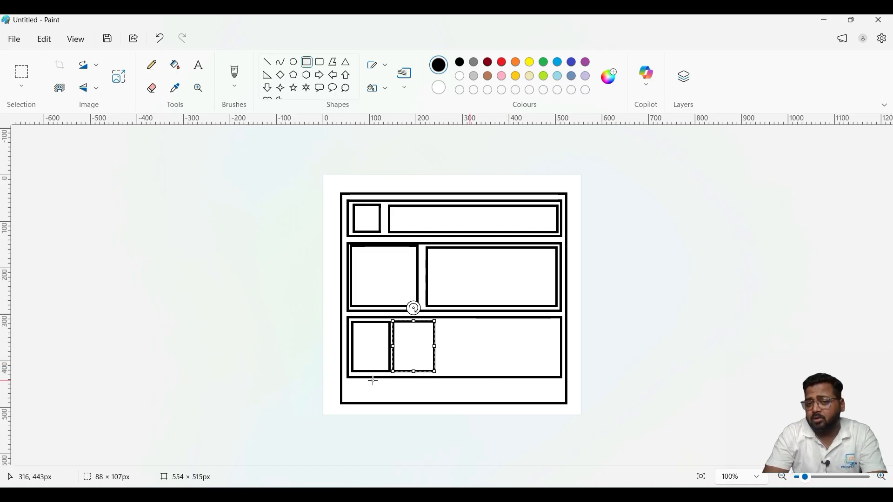
pyautogui.click(348, 382)
pyautogui.moveTo(349, 382)
pyautogui.mouseDown()
pyautogui.moveTo(475, 411)
pyautogui.moveTo(561, 398)
pyautogui.mouseUp()
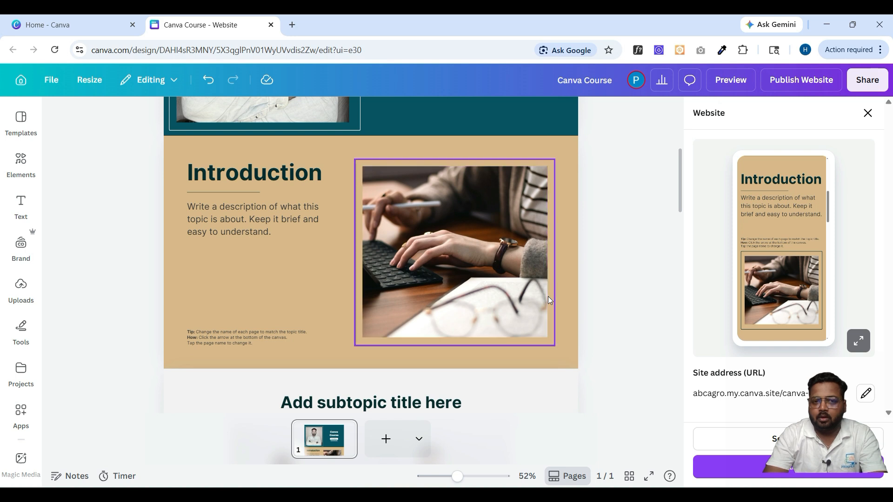
# - Scroll the Canva design past the Testimonials frames down to the Links section
pyautogui.scroll(-10, 547, 297)
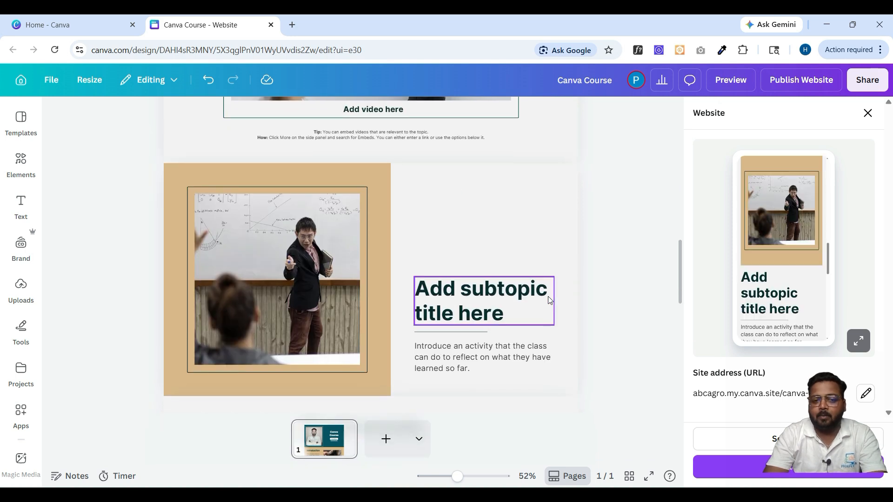
pyautogui.scroll(-5, 548, 298)
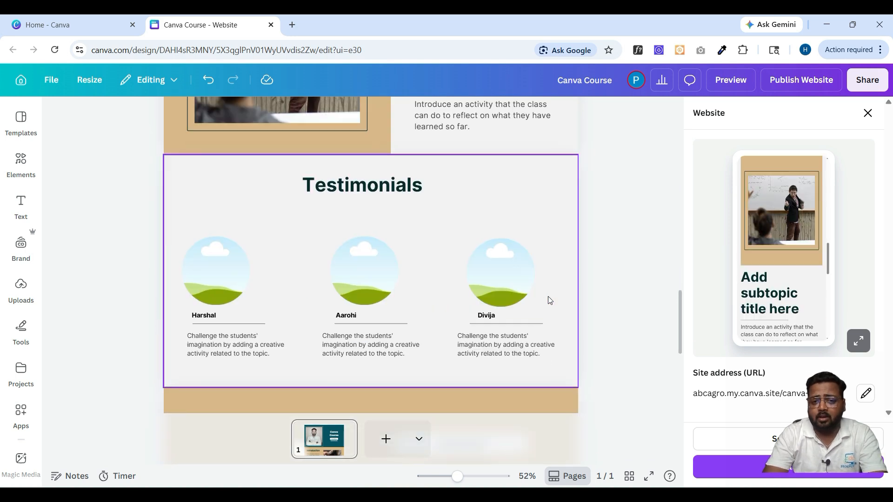
pyautogui.scroll(-3, 548, 296)
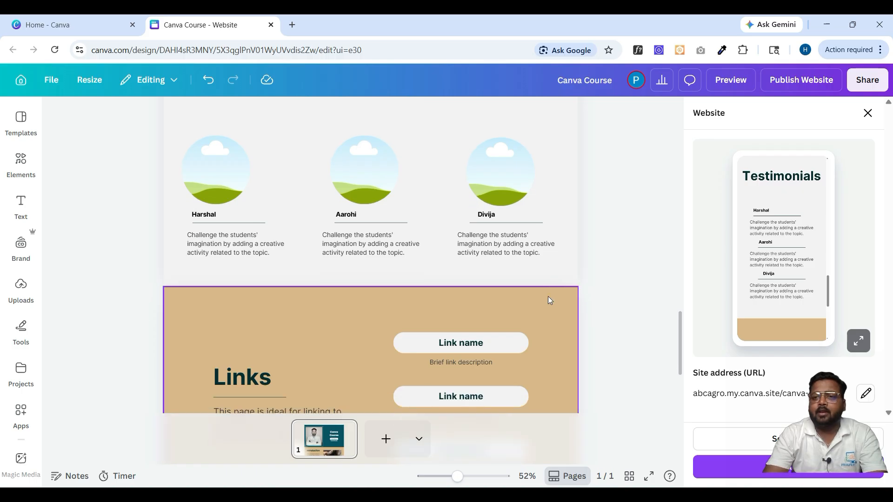